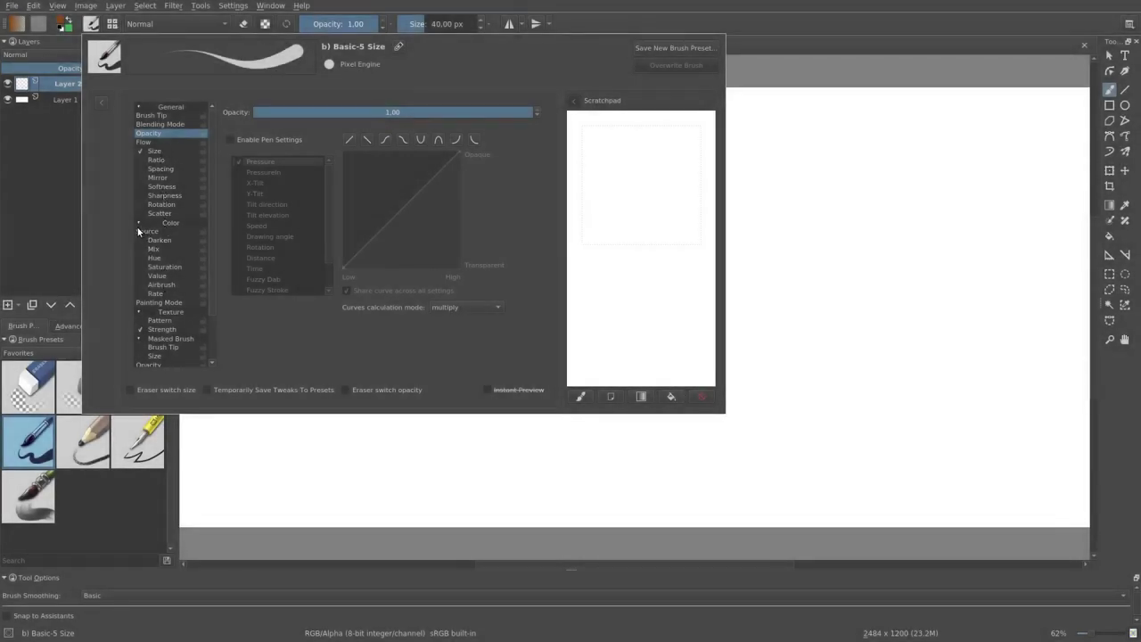
- Collapse the Color, Texture and Masked Brush groups and bring up the Size settings with its pressure curve
left_click(138, 223)
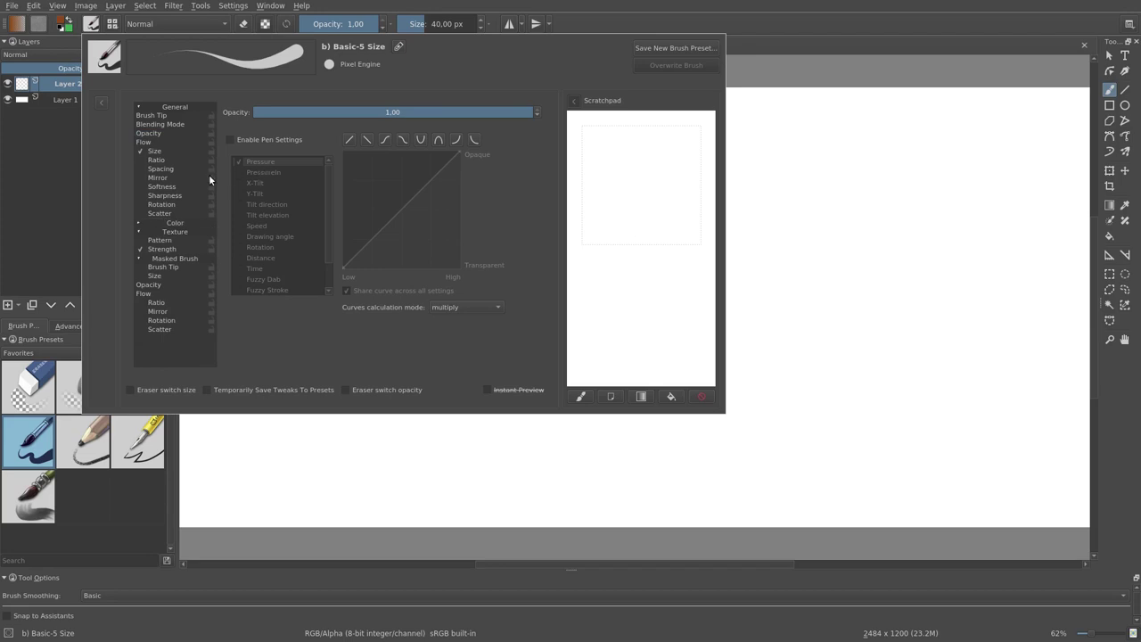
left_click(155, 152)
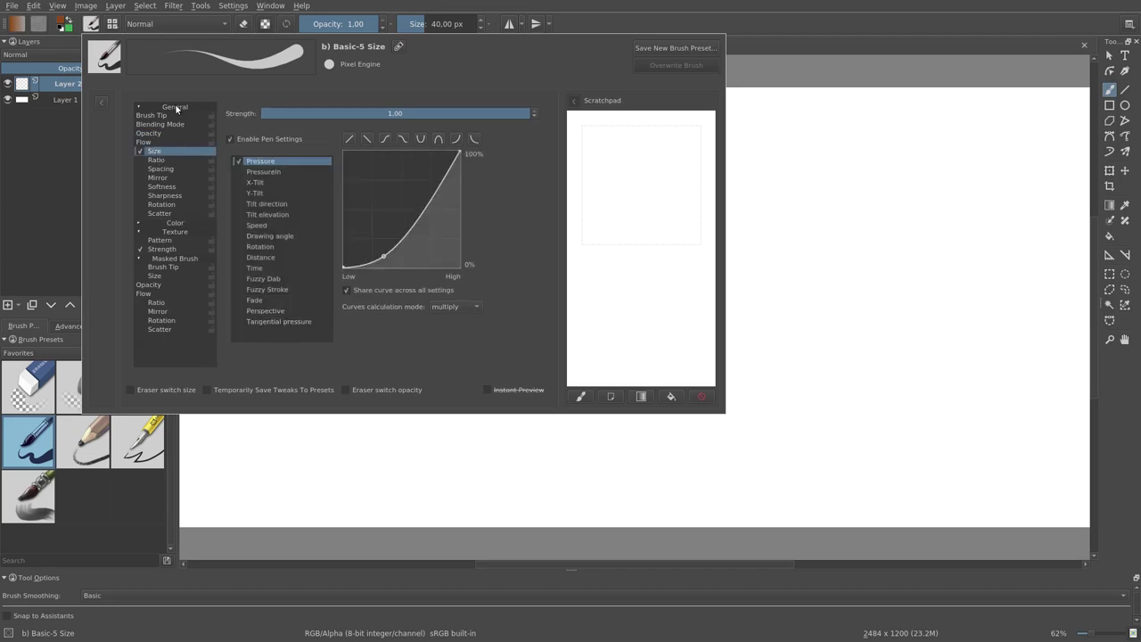
left_click(135, 235)
left_click(135, 235)
left_click(138, 239)
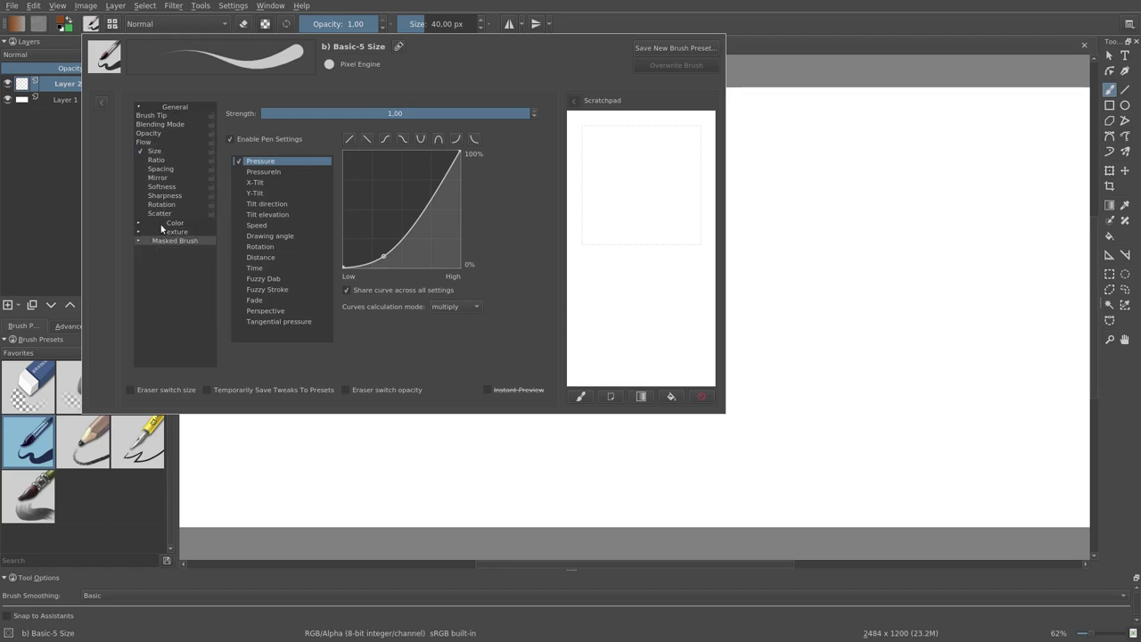
left_click(162, 154)
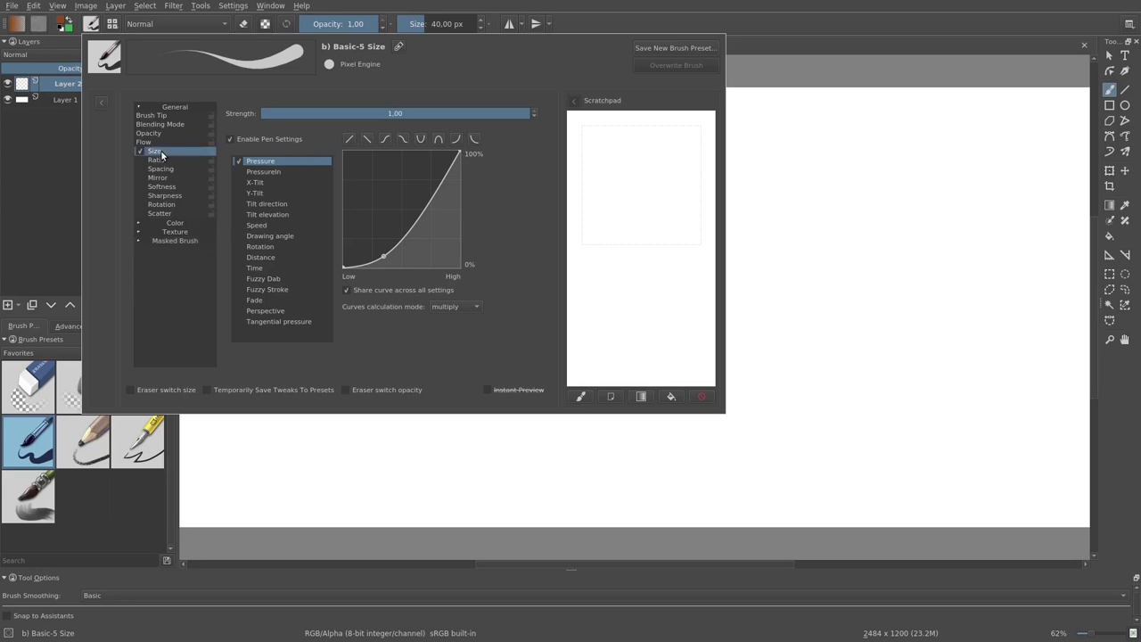
- Make brush size follow the Speed sensor instead of Pressure and show the Speed curve
left_click(239, 224)
left_click(239, 160)
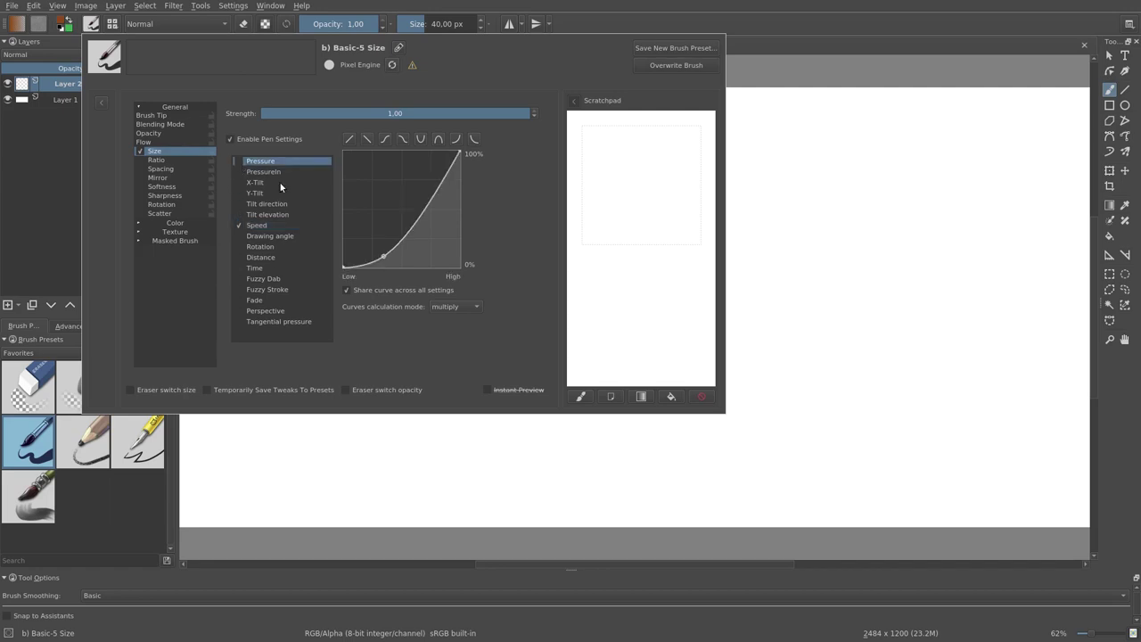
left_click(273, 224)
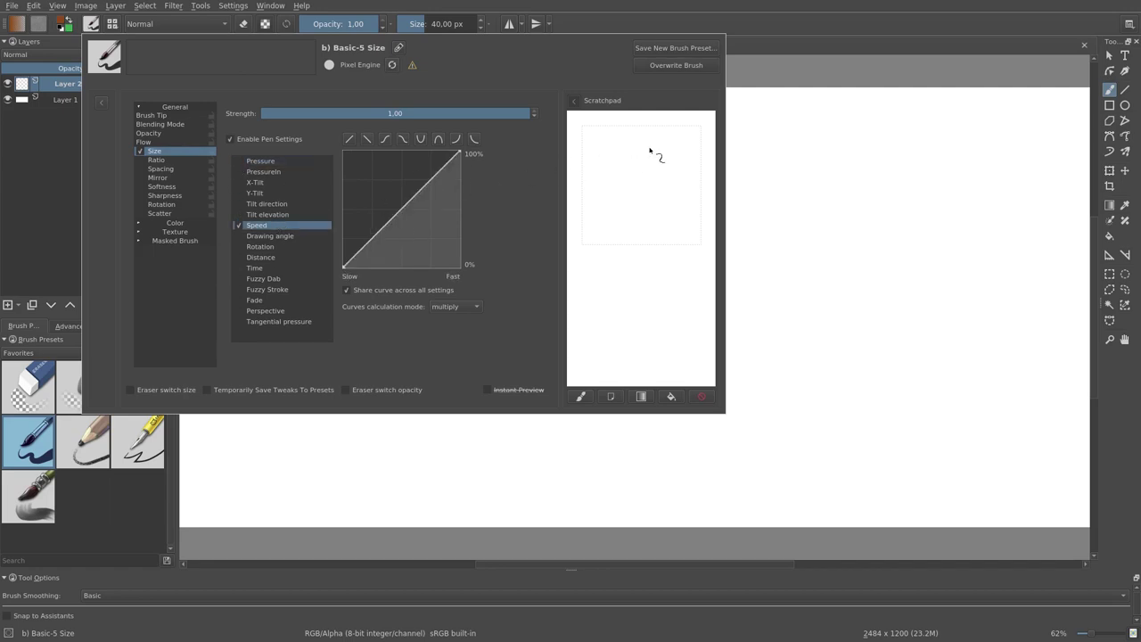
- Draw four tapered brown test strokes on the scratchpad
mouse_move(636, 140)
left_mouse_down()
mouse_move(614, 160)
mouse_move(626, 190)
mouse_move(604, 207)
mouse_move(626, 231)
mouse_move(608, 278)
mouse_move(628, 295)
mouse_move(608, 327)
left_mouse_up()
left_click_drag(665, 134, 662, 264)
left_click_drag(623, 138, 592, 280)
left_click_drag(680, 150, 653, 323)
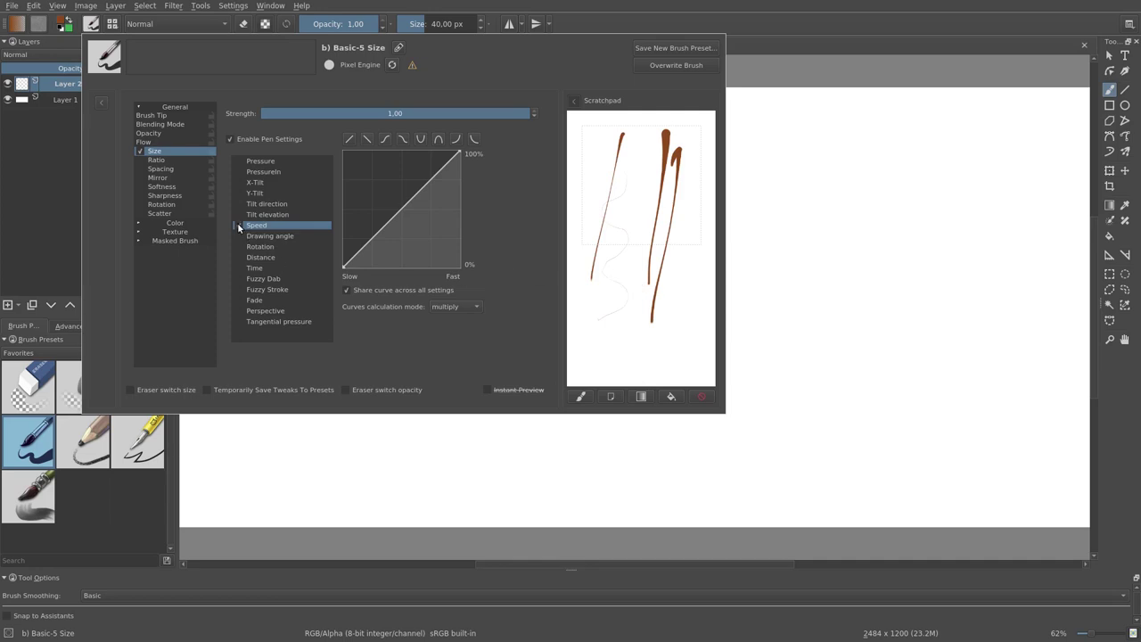
- Switch brush size from Speed to the Time sensor, with repeat off over 3 s
left_click(240, 268)
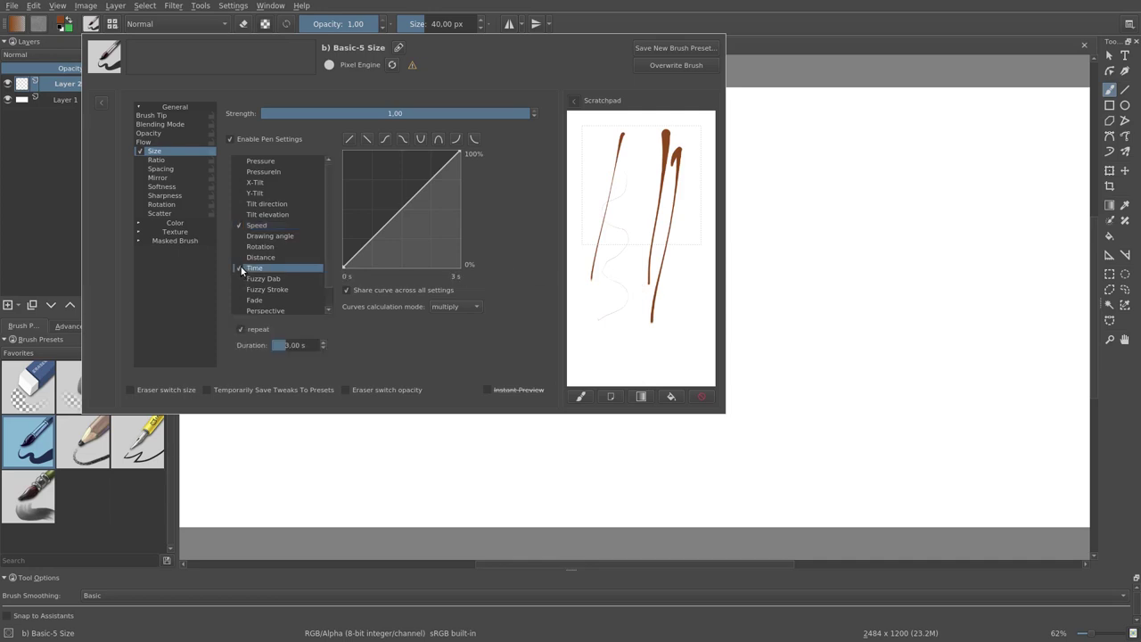
left_click(239, 228)
left_click(251, 267)
- Clear the scratchpad twice, drawing a Time-driven test stroke and then an S-shaped one
left_click(702, 396)
mouse_move(635, 176)
left_mouse_down()
mouse_move(620, 163)
mouse_move(621, 207)
mouse_move(644, 191)
mouse_move(645, 168)
mouse_move(632, 142)
mouse_move(596, 136)
mouse_move(609, 241)
mouse_move(655, 259)
mouse_move(676, 174)
mouse_move(664, 145)
mouse_move(661, 184)
mouse_move(605, 273)
mouse_move(635, 304)
left_mouse_up()
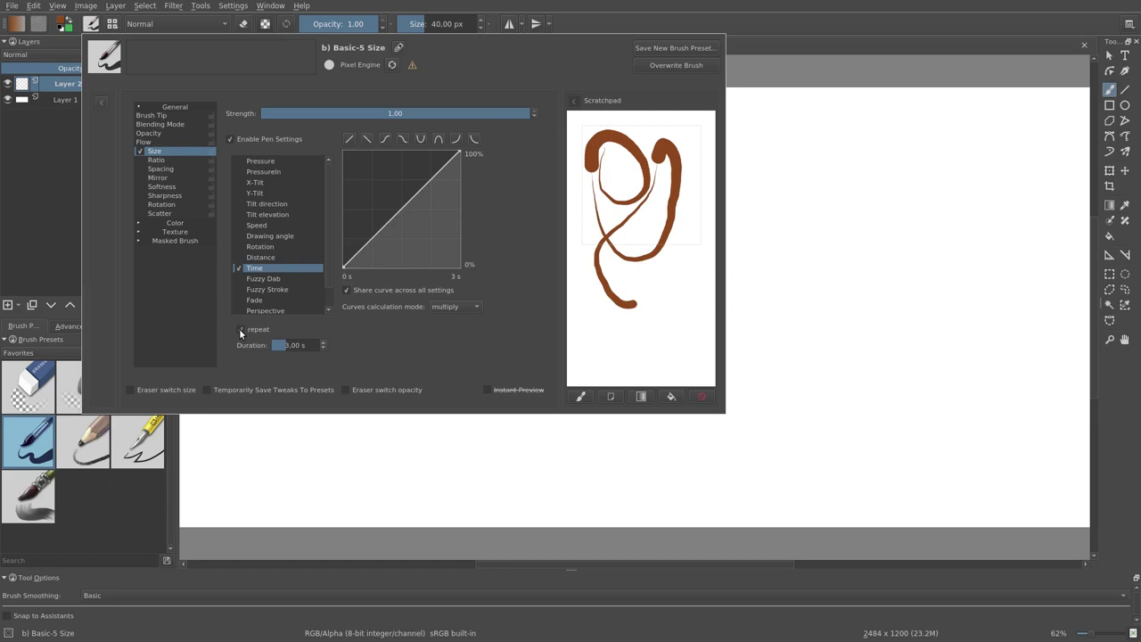
left_click(702, 397)
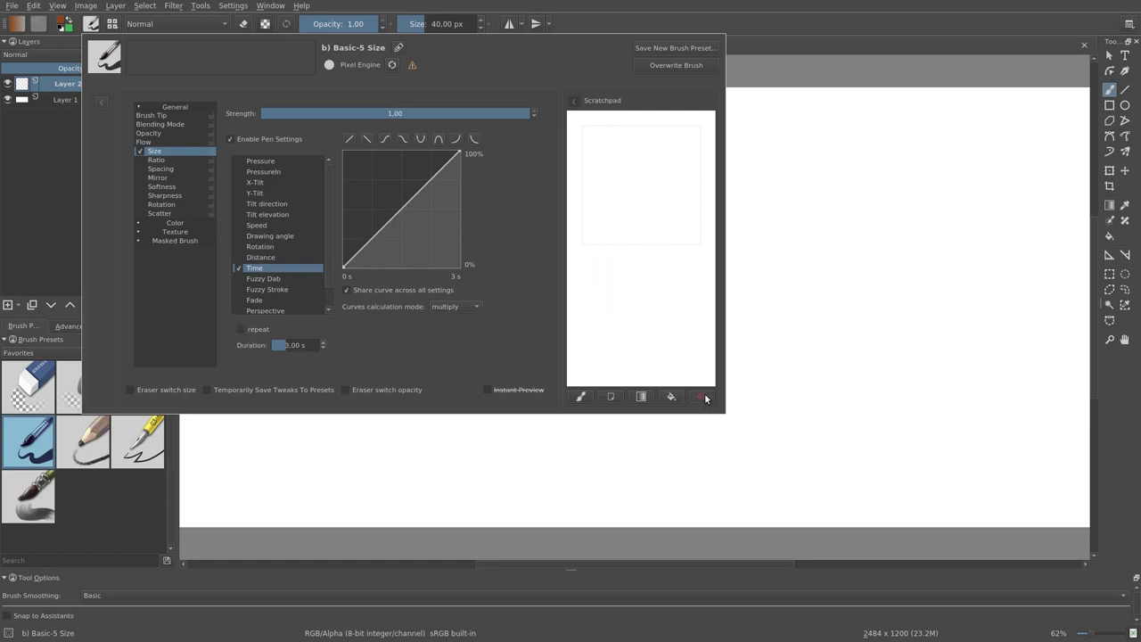
mouse_move(642, 163)
left_mouse_down()
mouse_move(629, 202)
mouse_move(669, 230)
mouse_move(621, 239)
mouse_move(614, 266)
mouse_move(657, 262)
mouse_move(681, 277)
mouse_move(665, 307)
mouse_move(630, 299)
mouse_move(626, 335)
left_mouse_up()
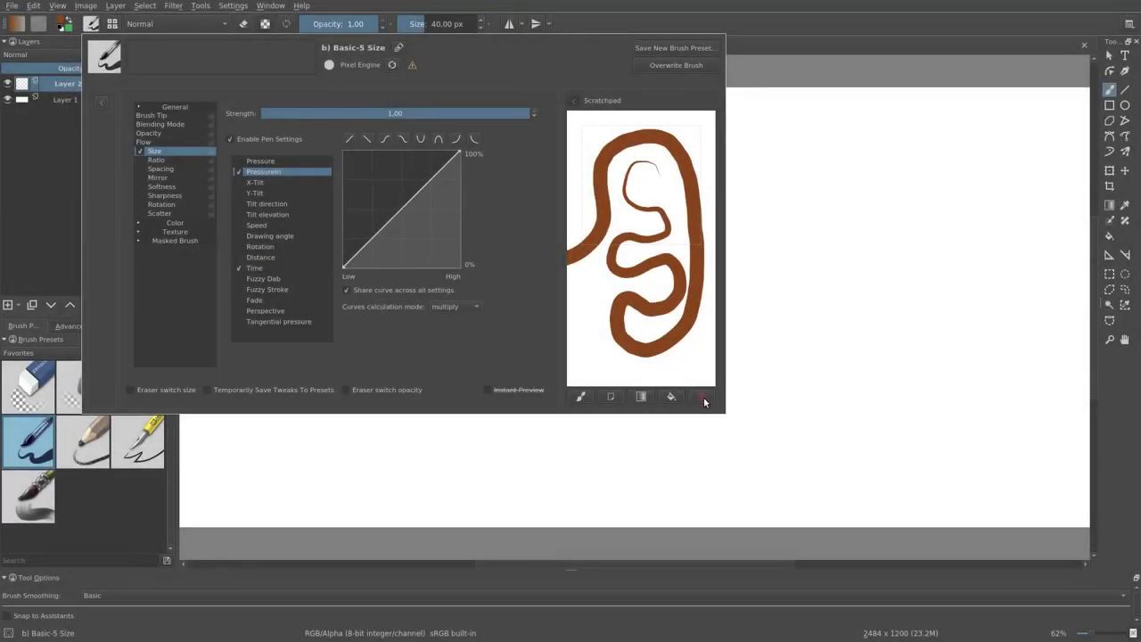
- Clear the scratchpad, turn off the Time sensor, and show the linear PressureIn curve
left_click(701, 398)
left_click(239, 268)
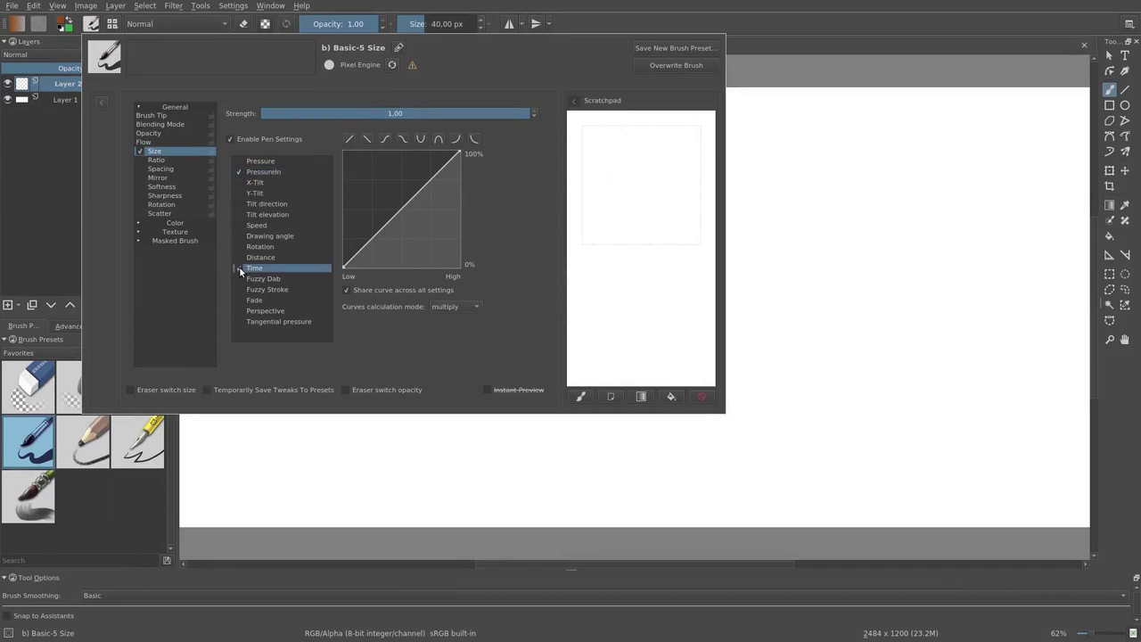
left_click(261, 174)
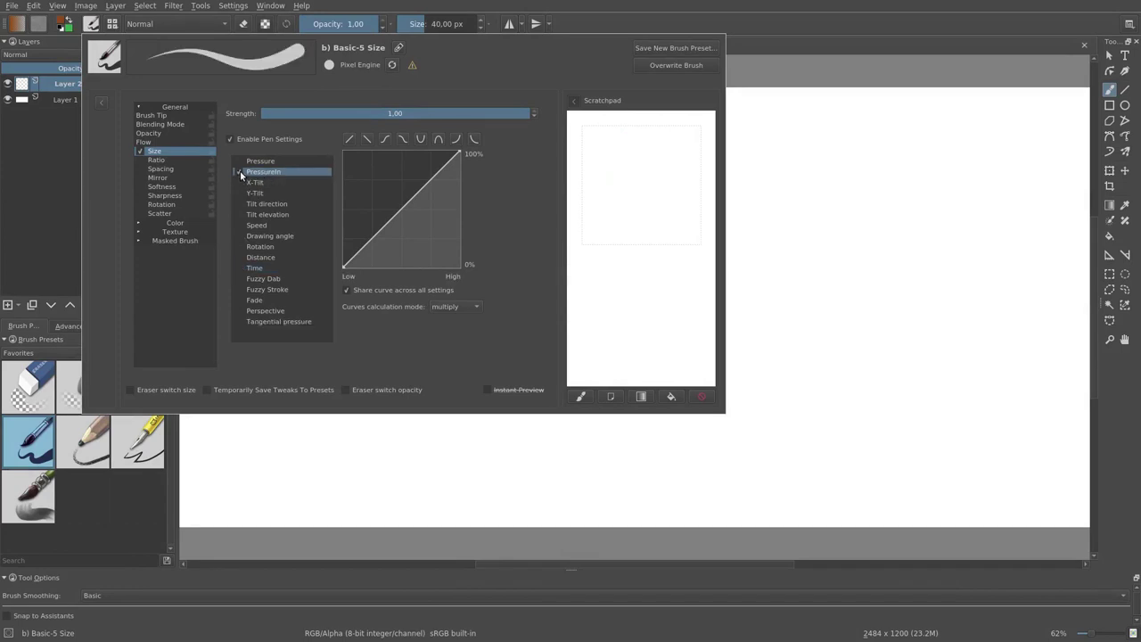
- Look through the X-Tilt, Y-Tilt, Tilt direction and Tilt elevation sensor curves
left_click(251, 182)
left_click(257, 193)
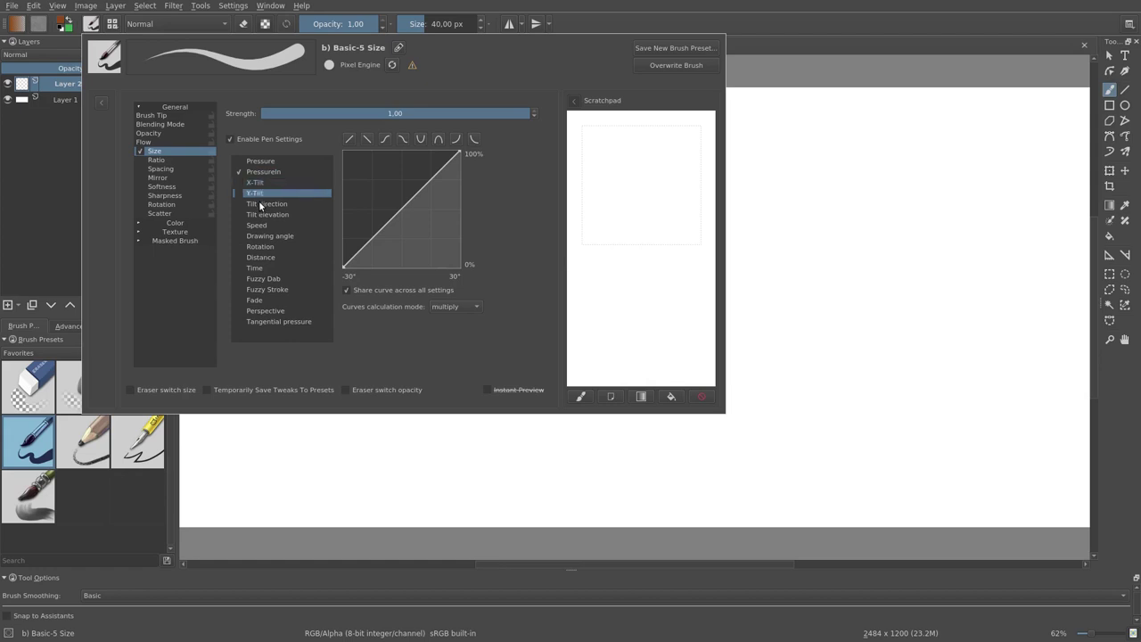
left_click(261, 205)
left_click(263, 216)
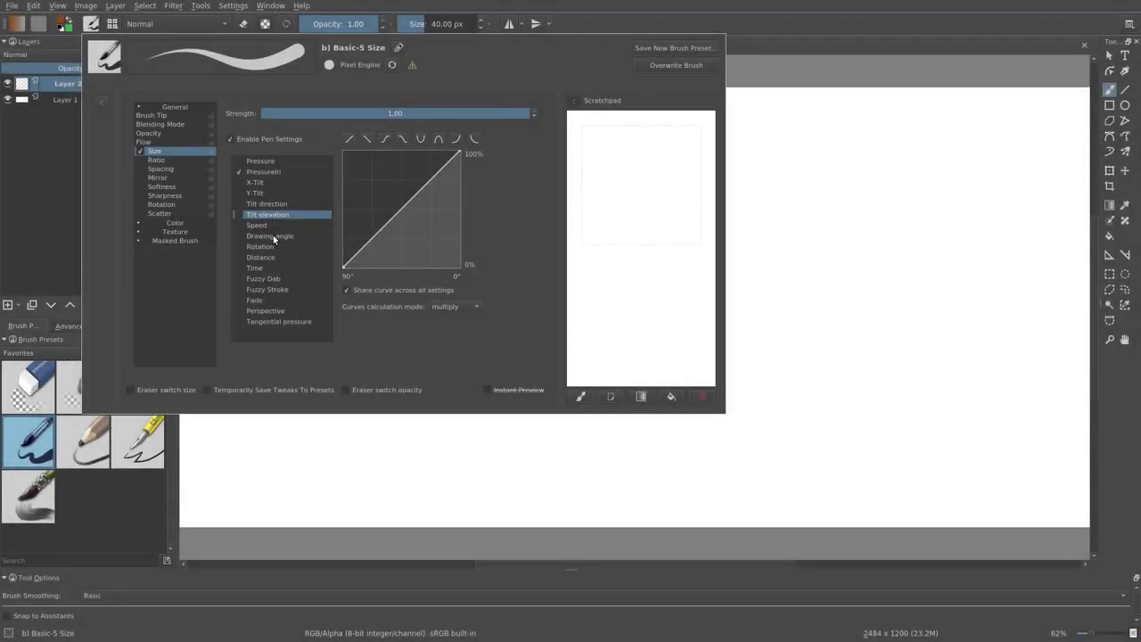
- Drive brush size by Drawing angle instead of PressureIn and draw a curly test stroke
left_click(270, 236)
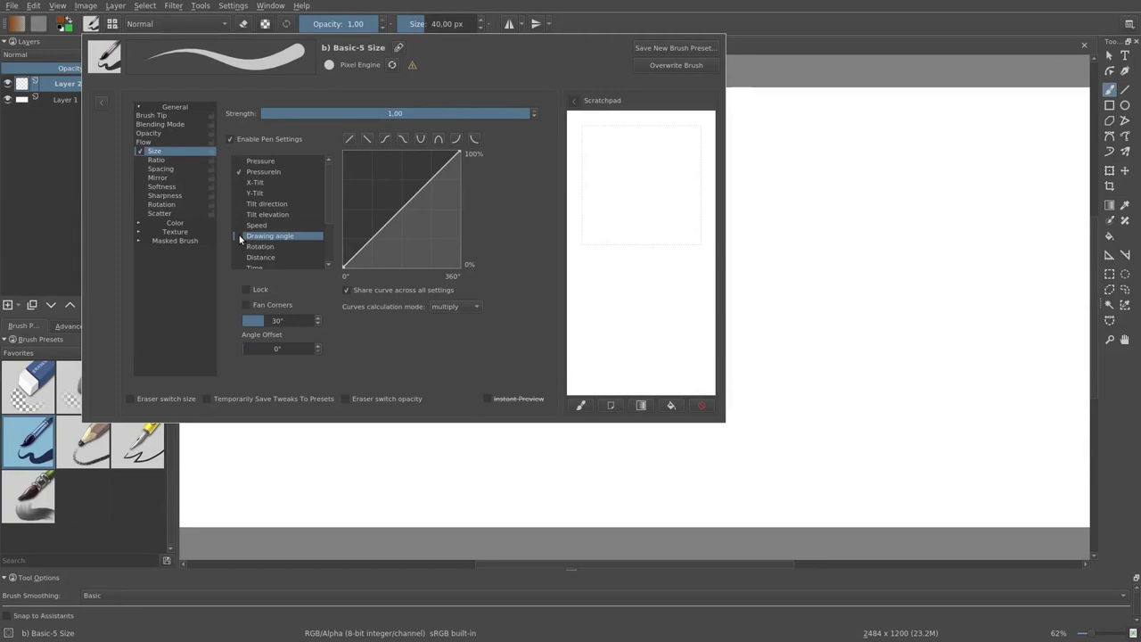
left_click(239, 238)
left_click(243, 172)
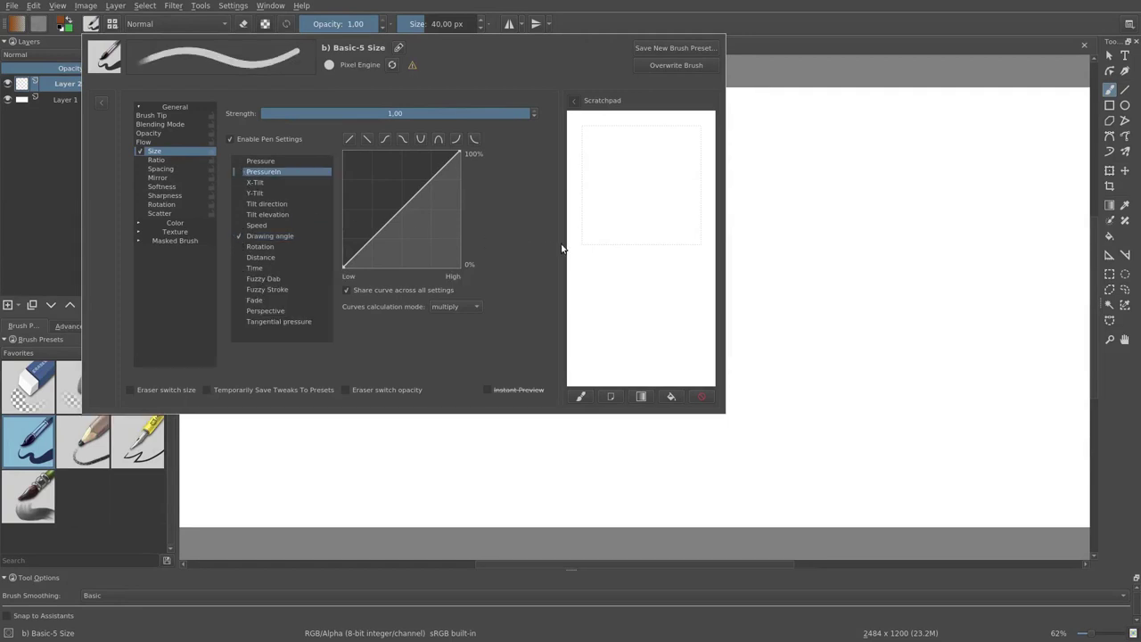
mouse_move(674, 217)
left_mouse_down()
mouse_move(671, 189)
mouse_move(656, 183)
mouse_move(626, 216)
mouse_move(630, 244)
mouse_move(650, 259)
mouse_move(685, 253)
mouse_move(694, 212)
mouse_move(670, 205)
mouse_move(653, 218)
mouse_move(640, 253)
mouse_move(639, 288)
mouse_move(663, 310)
mouse_move(690, 303)
mouse_move(686, 286)
mouse_move(661, 281)
mouse_move(630, 309)
mouse_move(636, 336)
mouse_move(675, 332)
left_mouse_up()
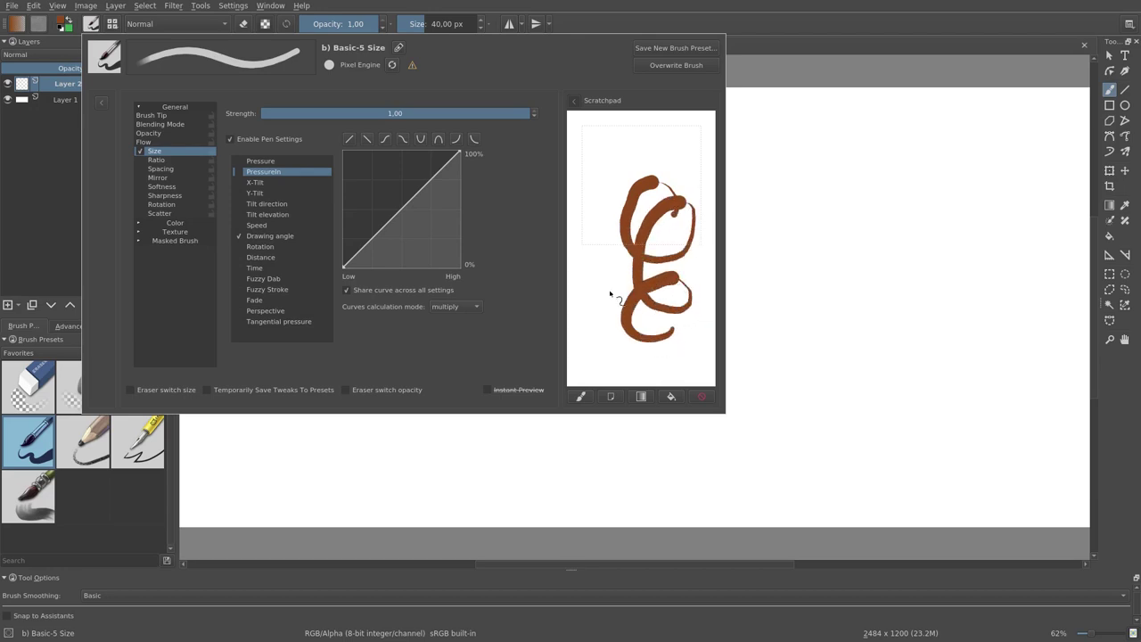
left_click(260, 250)
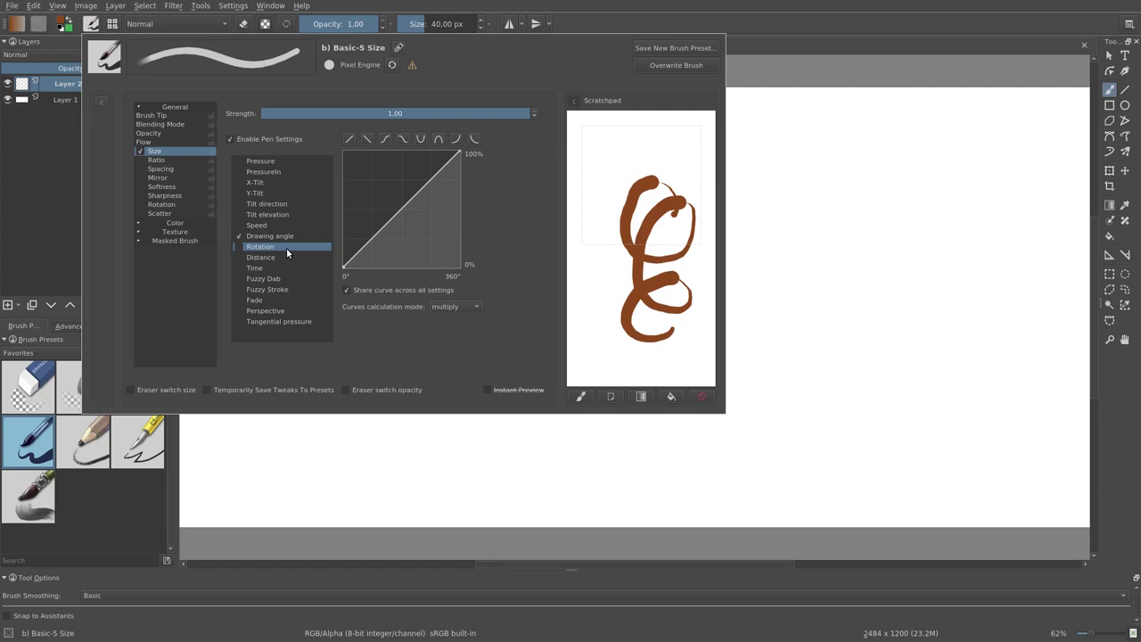
- Enable the Distance sensor for size, draw an S-shaped stroke, and raise its repeat length to 6521 px
left_click(243, 257)
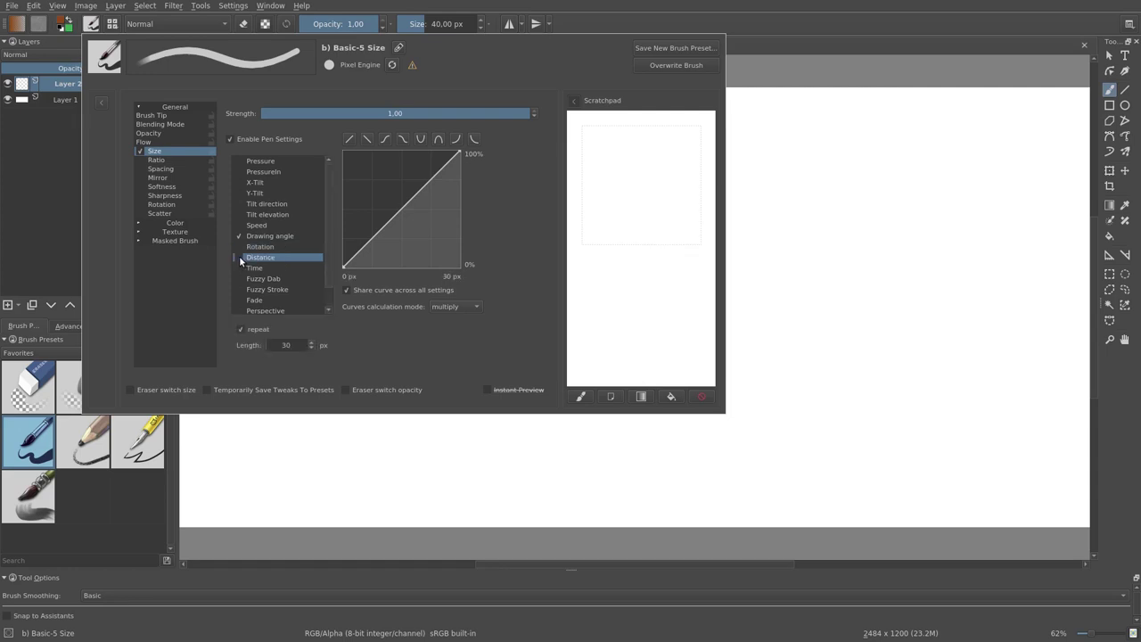
left_click(237, 256)
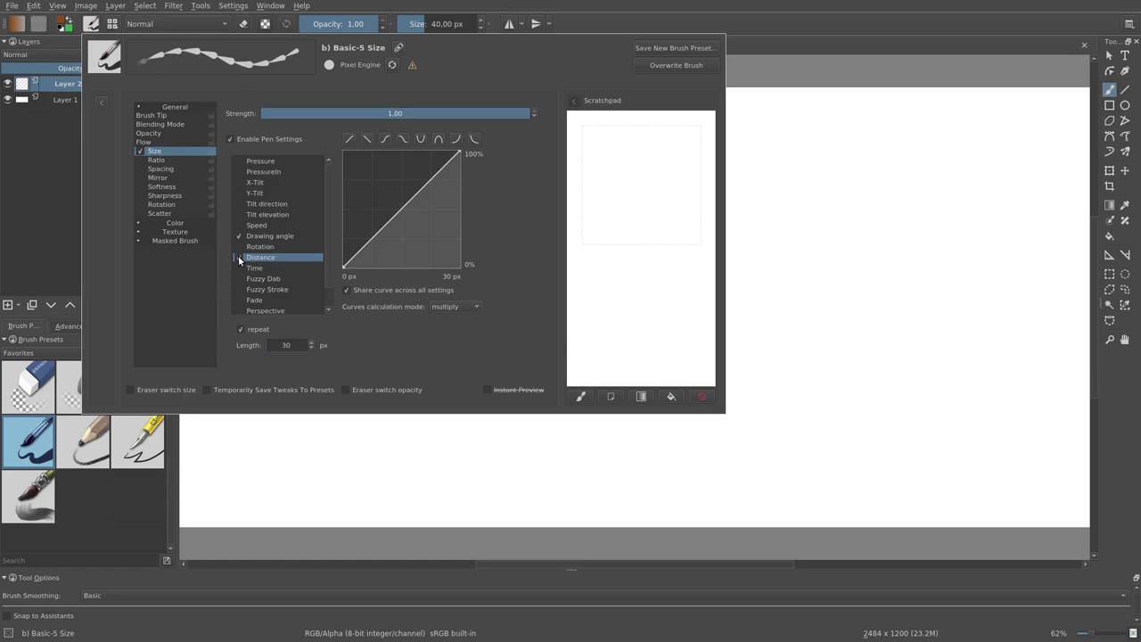
mouse_move(617, 262)
left_mouse_down()
mouse_move(660, 209)
mouse_move(642, 165)
mouse_move(654, 156)
left_mouse_up()
left_click(279, 345)
left_click_drag(279, 345, 490, 339)
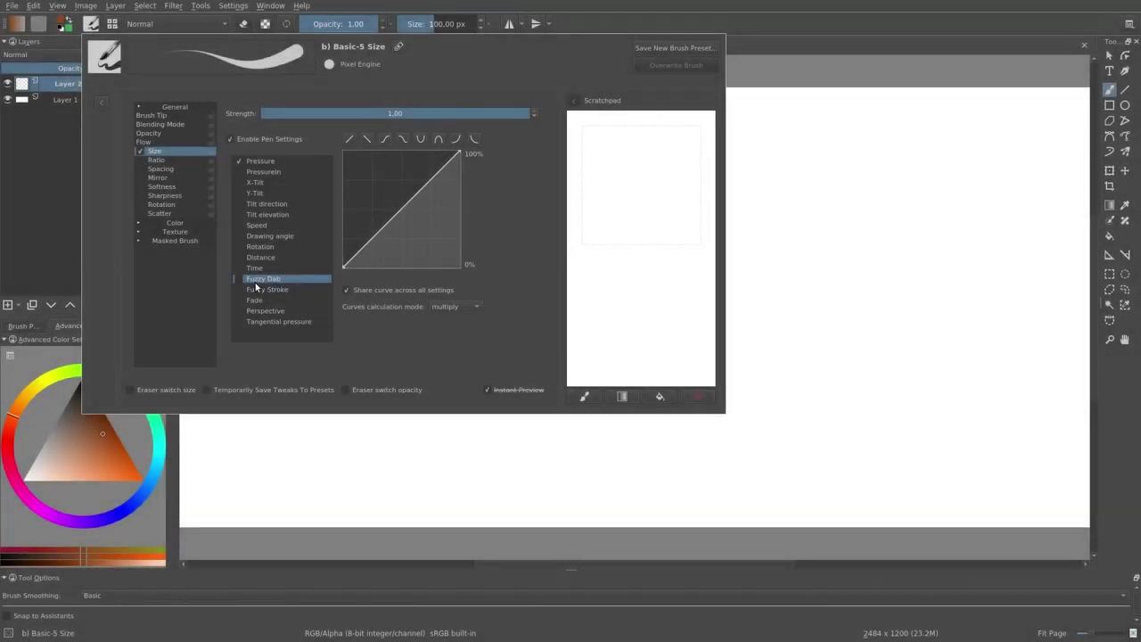
- Enable the Fuzzy Dab sensor for brush size in place of Pressure
left_click(238, 279)
left_click_drag(631, 201, 635, 210)
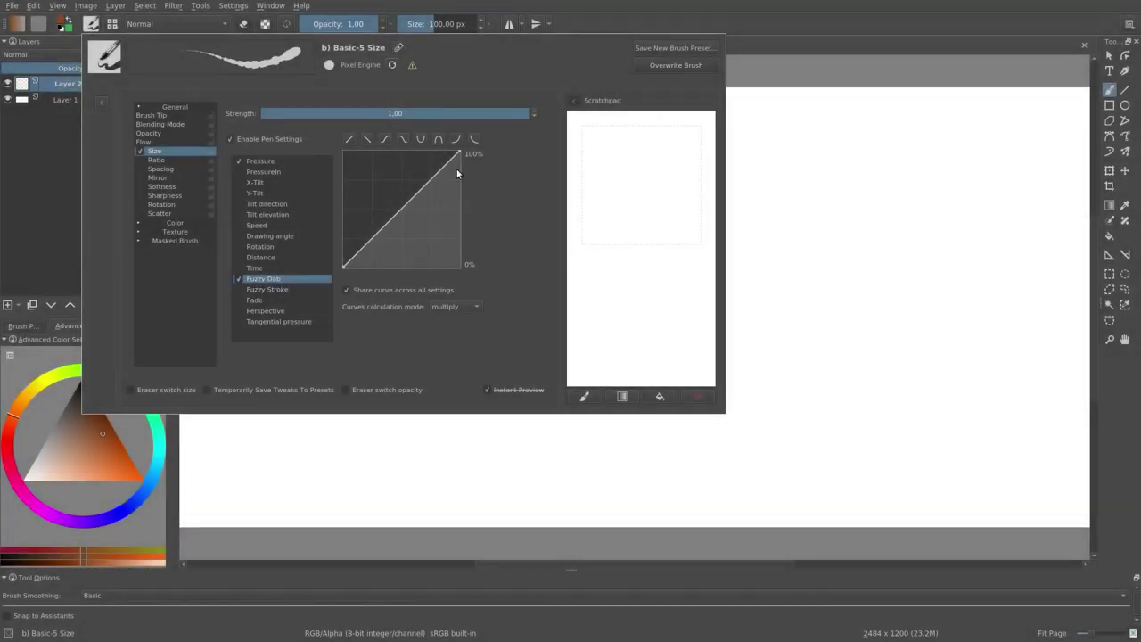
left_click(239, 161)
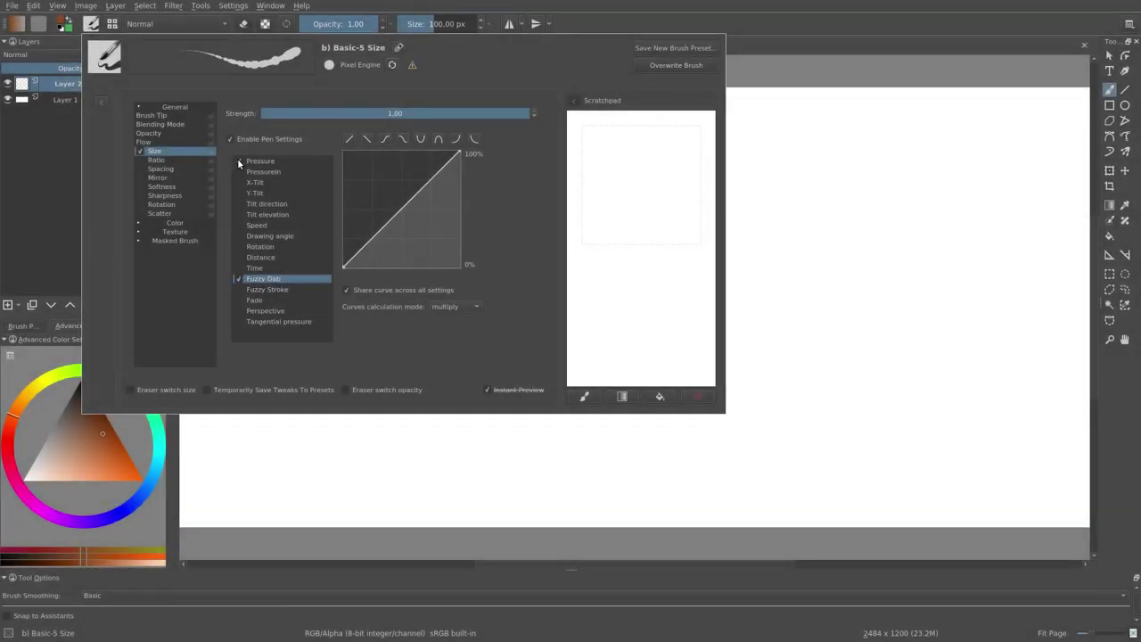
- Paint three test dabs and a short blotchy stroke on the scratchpad
left_click(637, 185)
left_click(637, 209)
left_click(646, 227)
mouse_move(675, 190)
left_mouse_down()
mouse_move(594, 163)
mouse_move(590, 216)
mouse_move(601, 281)
left_mouse_up()
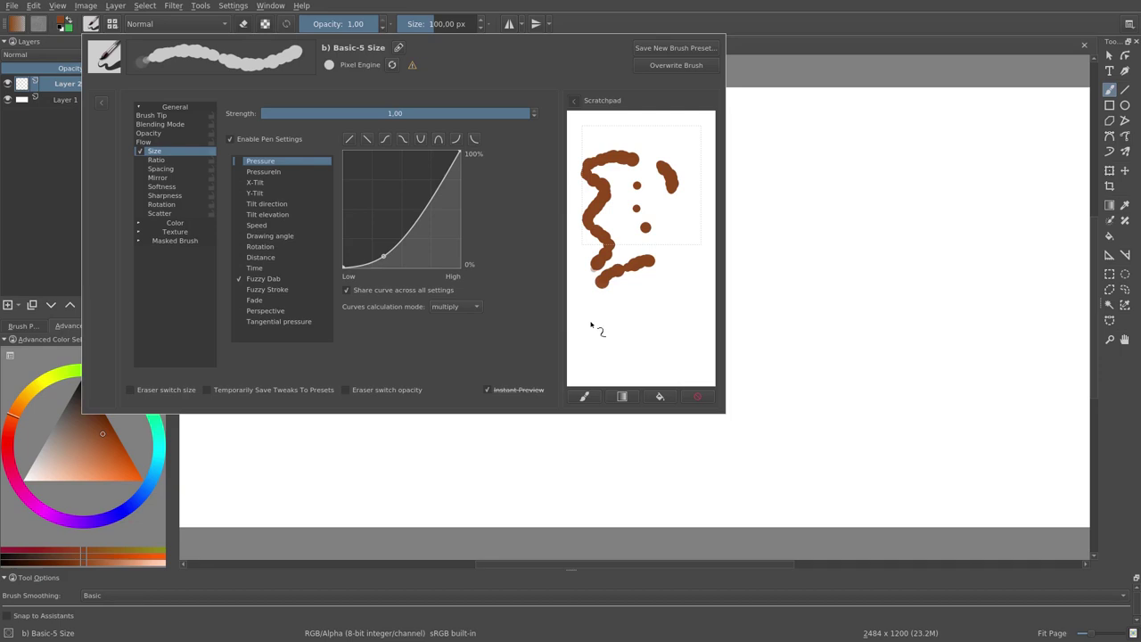
left_click(243, 281)
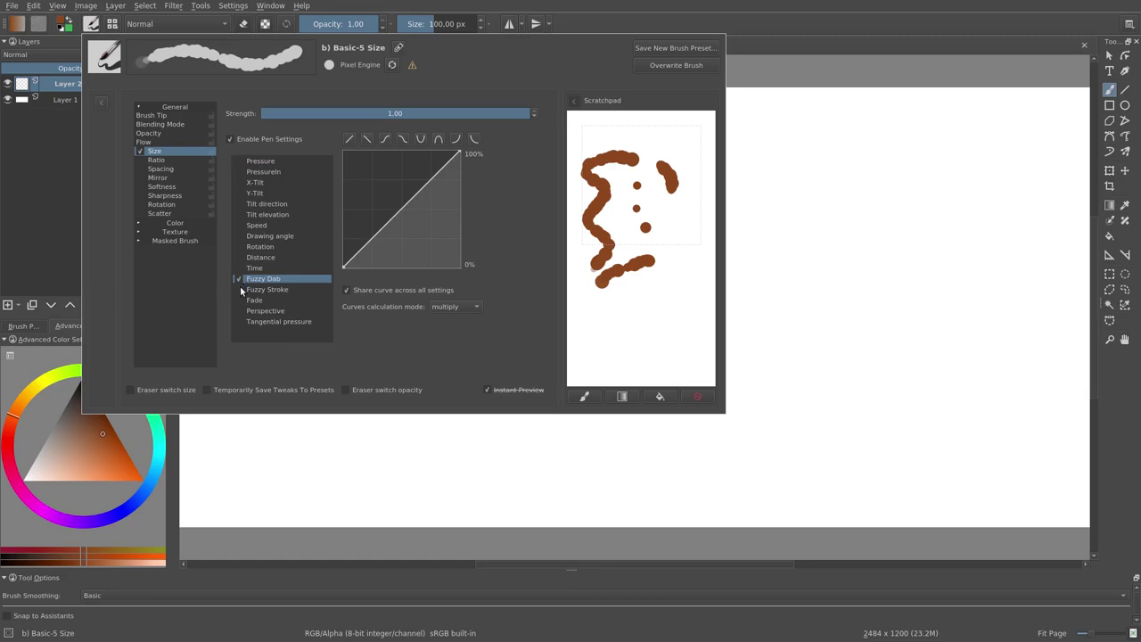
- Replace Fuzzy Dab with Fuzzy Stroke and paint thin and thick S-shaped test strokes
left_click(239, 290)
left_click(239, 280)
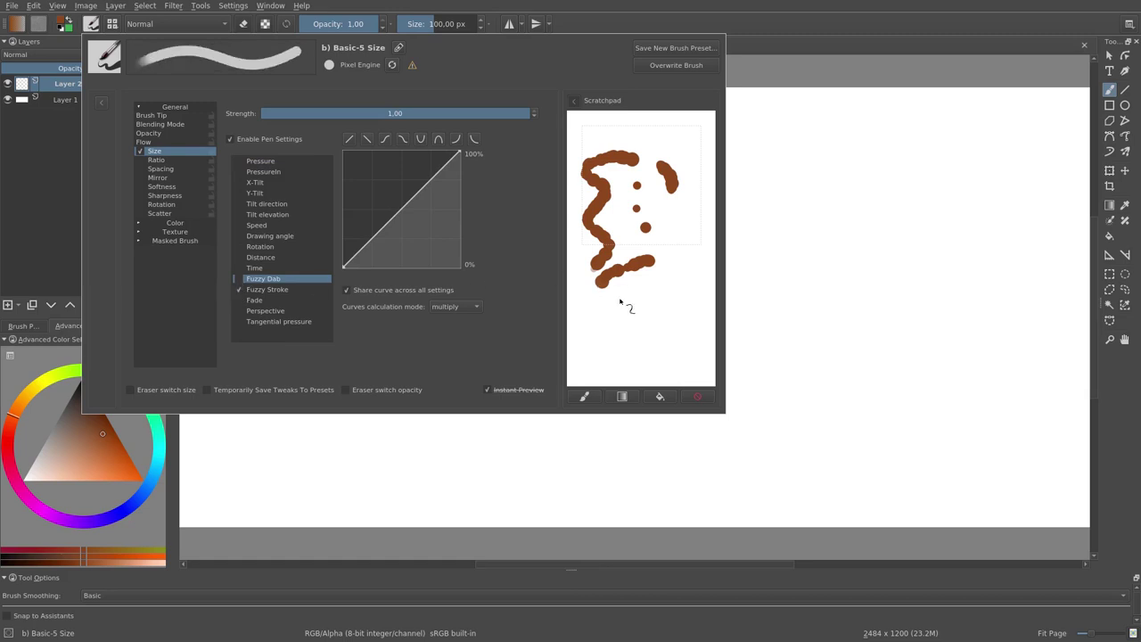
mouse_move(640, 288)
left_mouse_down()
mouse_move(602, 307)
mouse_move(576, 347)
left_mouse_up()
mouse_move(681, 284)
left_mouse_down()
mouse_move(679, 316)
mouse_move(636, 363)
left_mouse_up()
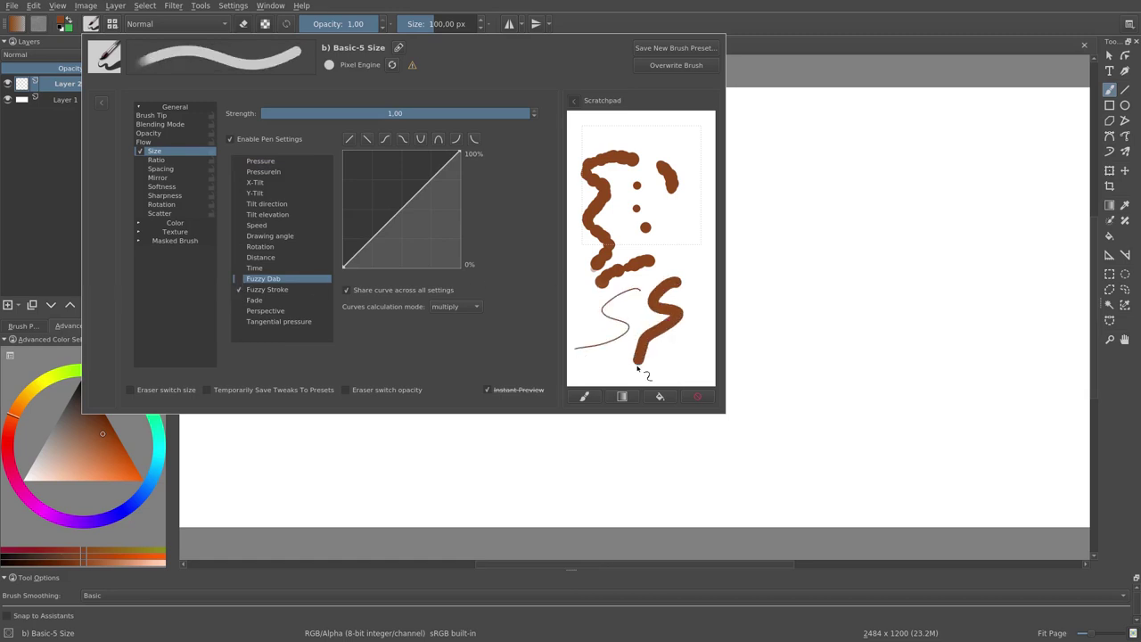
mouse_move(677, 231)
left_mouse_down()
mouse_move(682, 272)
mouse_move(681, 323)
mouse_move(636, 327)
mouse_move(642, 303)
mouse_move(623, 344)
mouse_move(585, 375)
left_mouse_up()
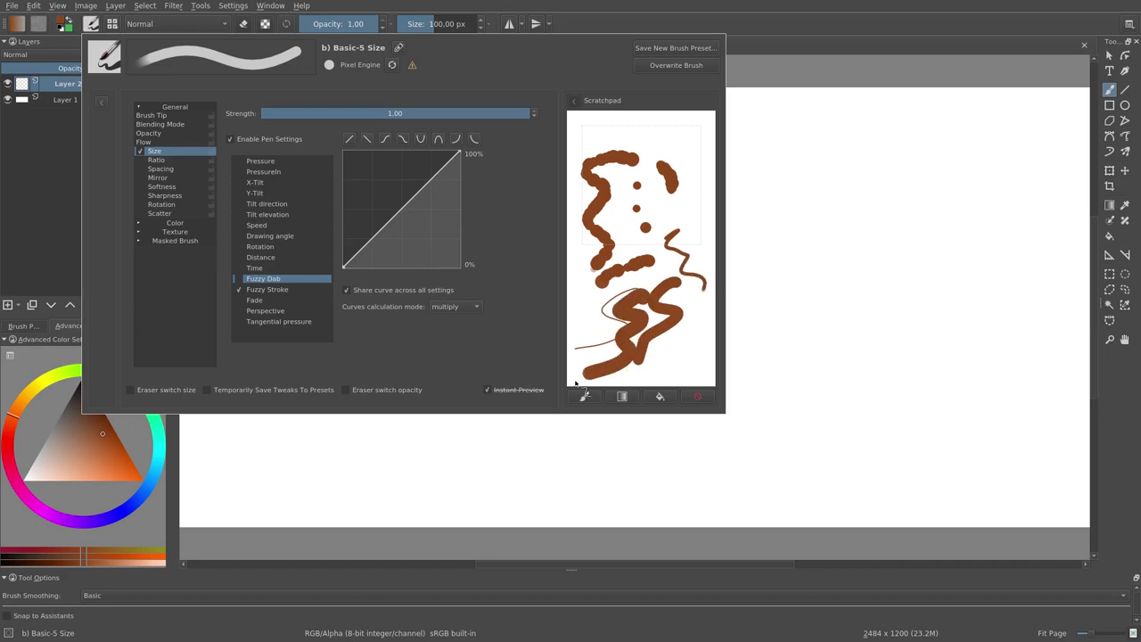
- Enable the Fade sensor for brush size and view its repeat and 1000 px length options
left_click(242, 294)
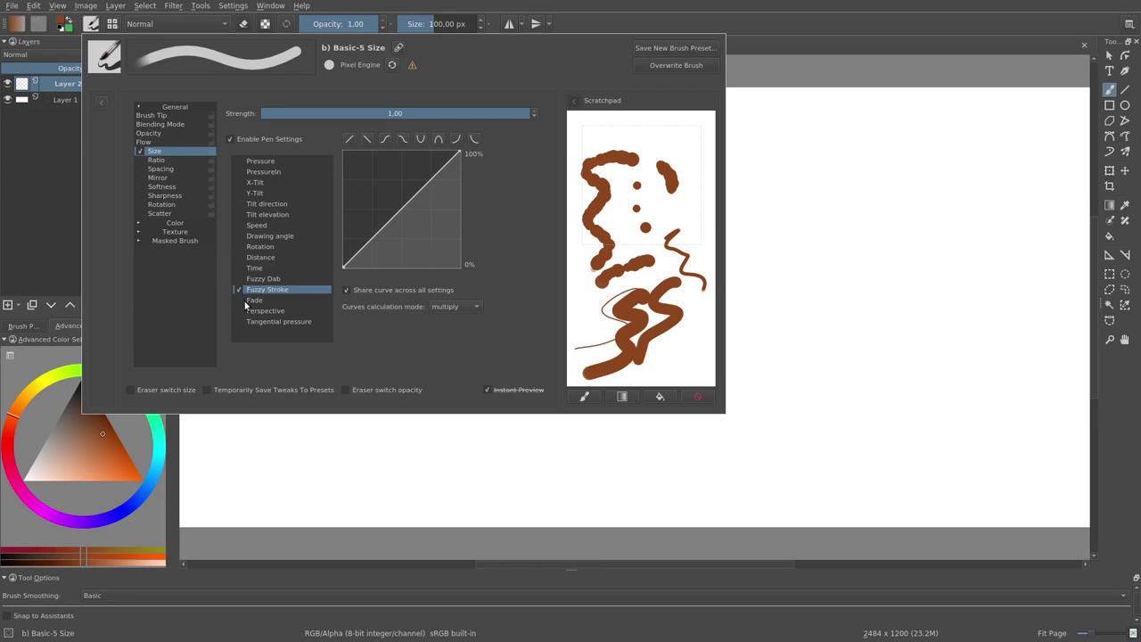
left_click(246, 303)
left_click(241, 294)
left_click(240, 301)
left_click(241, 290)
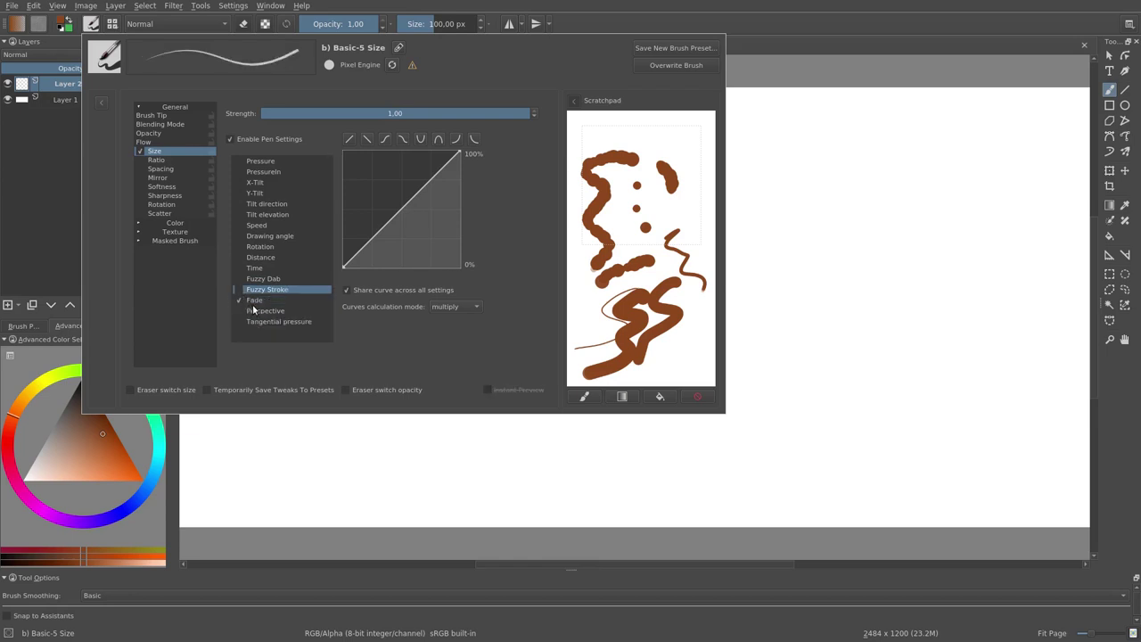
left_click(257, 304)
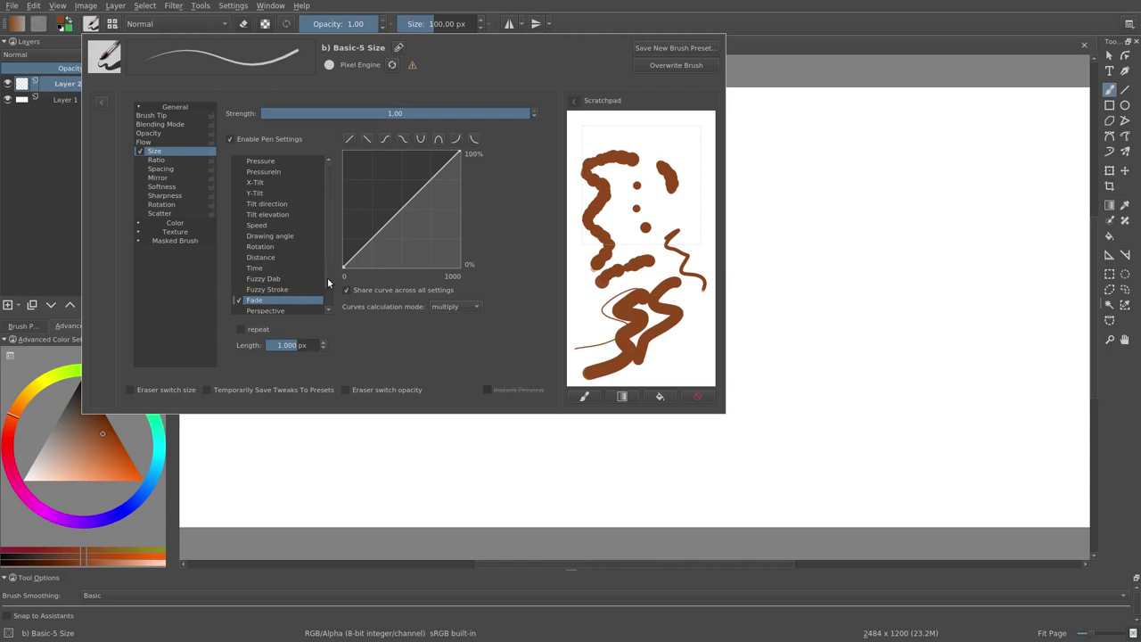
left_click(328, 312)
left_click(328, 312)
- Switch brush size control from Fade to Perspective and inspect the Tangential pressure curve
scroll(240, 290, "up", 1)
left_click(251, 310)
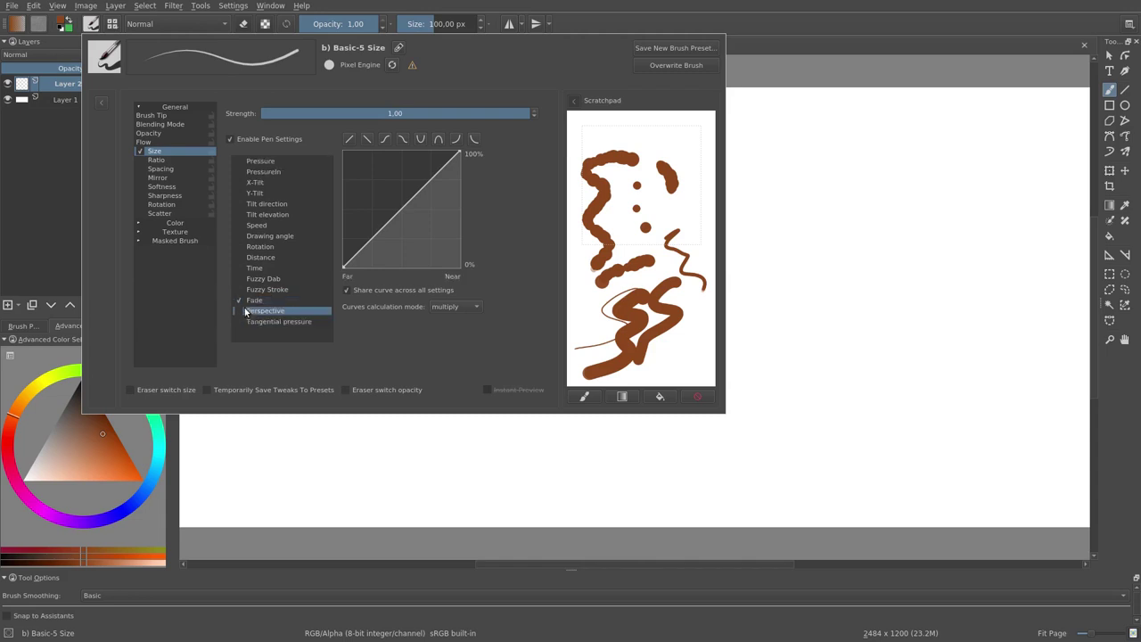
left_click(239, 299)
left_click(239, 311)
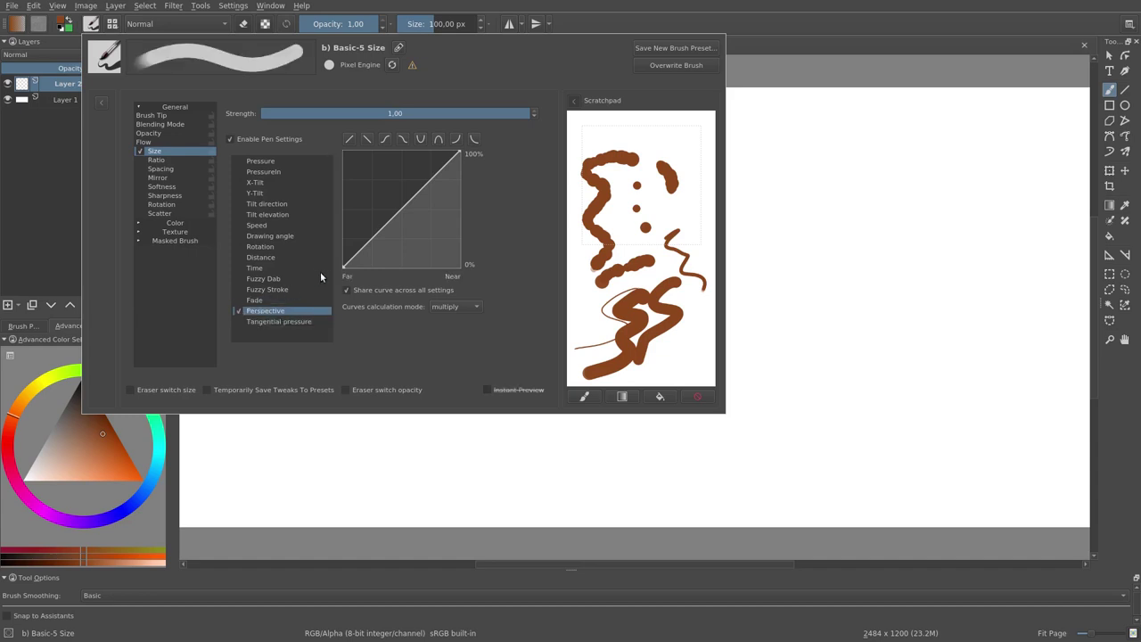
left_click(289, 323)
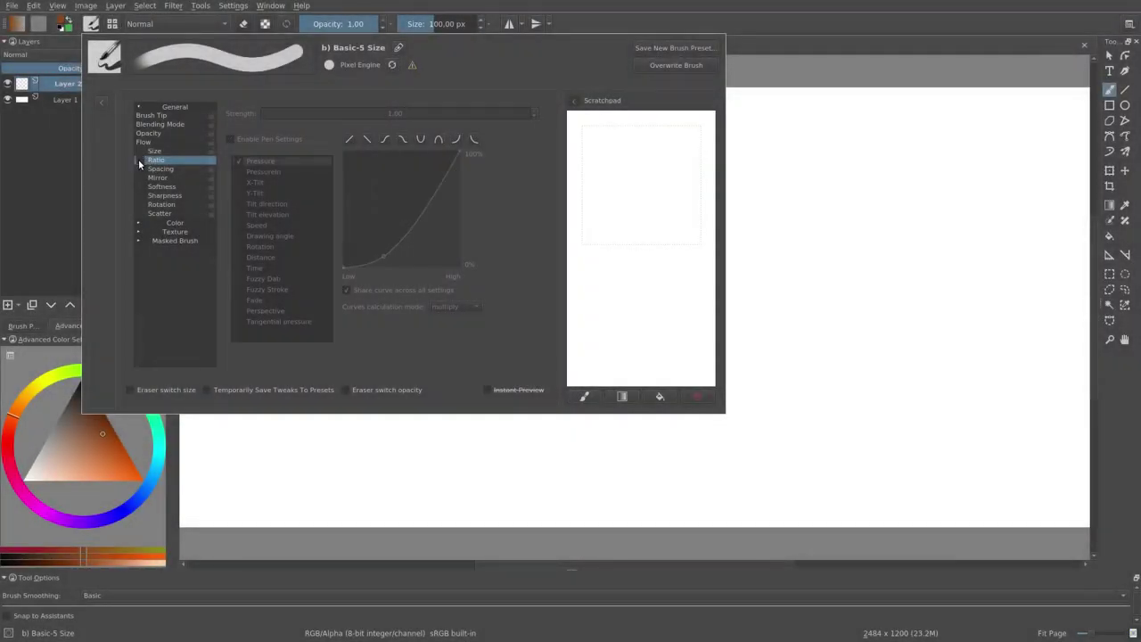
- Enable Ratio, paint a low-pressure test stroke, then turn Ratio off again
left_click(138, 158)
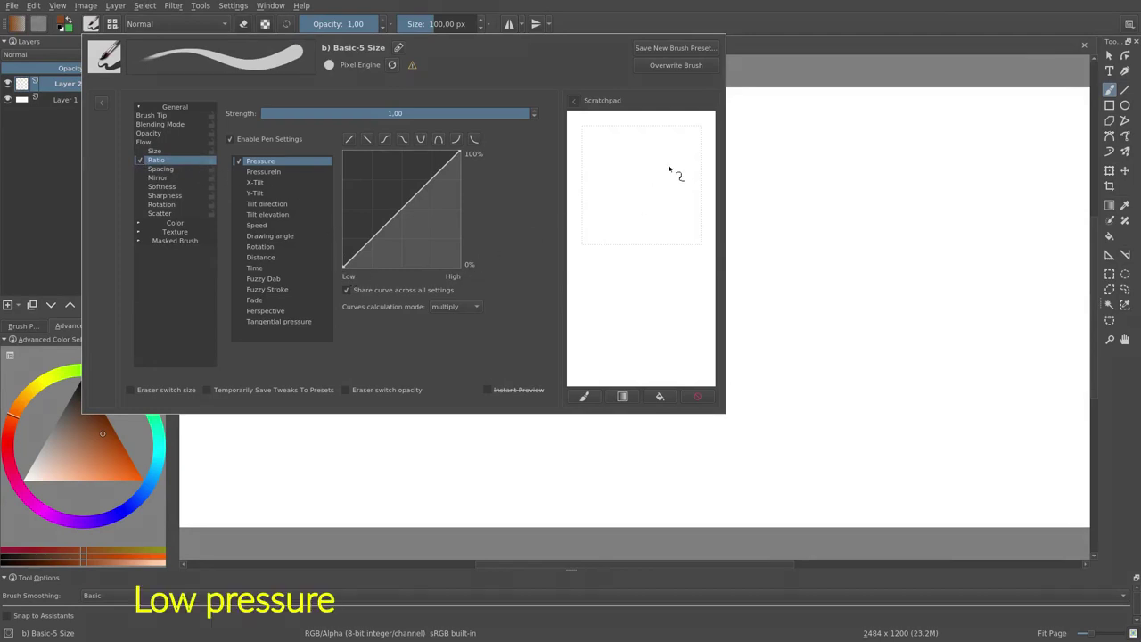
mouse_move(676, 160)
left_mouse_down()
mouse_move(640, 166)
mouse_move(605, 199)
mouse_move(667, 226)
left_mouse_up()
left_click(140, 160)
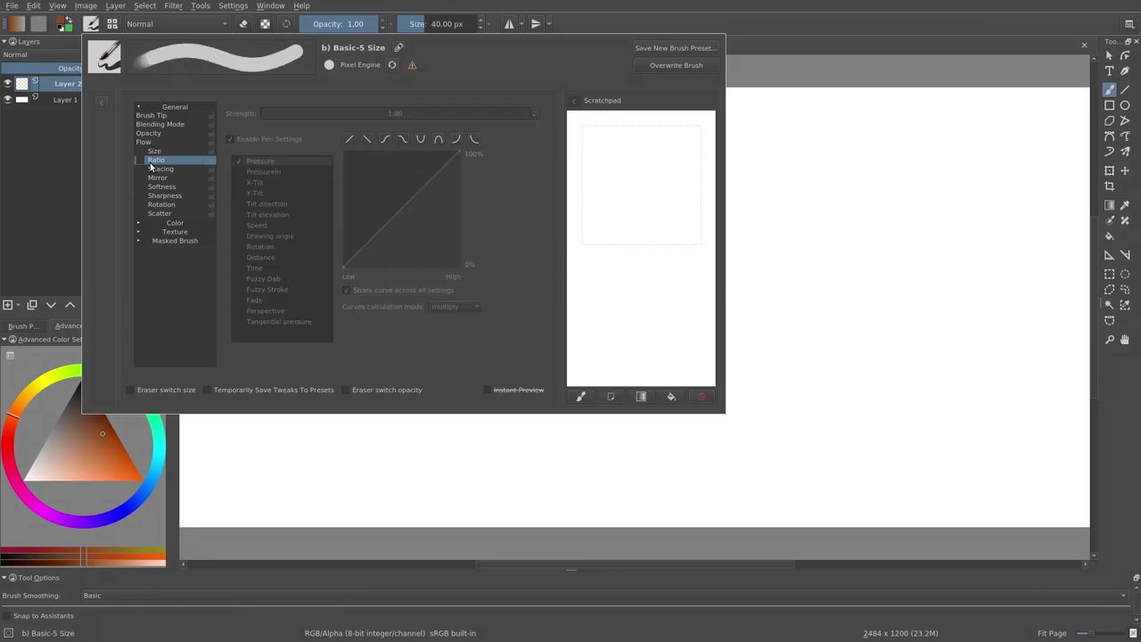
- Enable Spacing and widen the Brush Tip dab spacing to 9.08
left_click(141, 170)
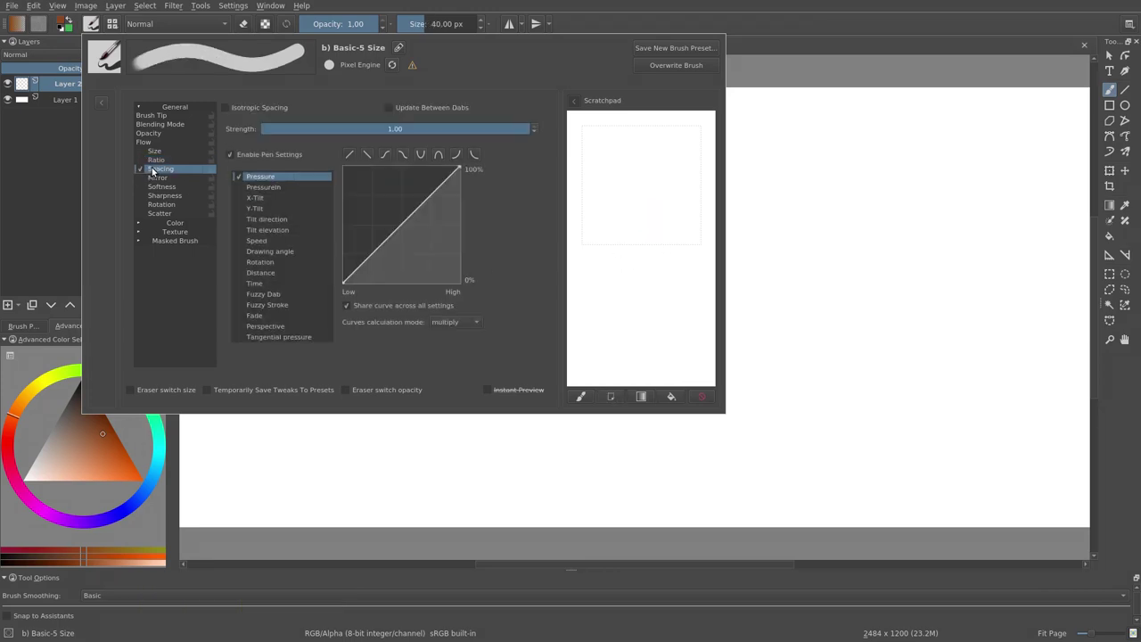
left_click(173, 117)
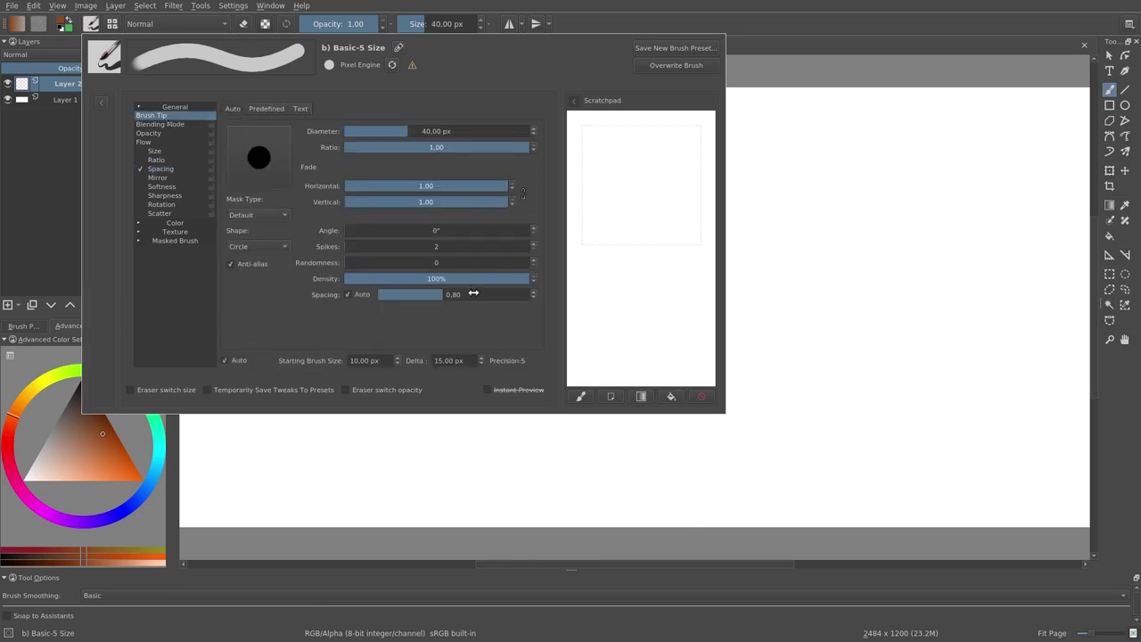
left_click_drag(474, 294, 539, 295)
left_click(216, 168)
- Make the brush tip a thin square with ratio 0.25
left_click(254, 256)
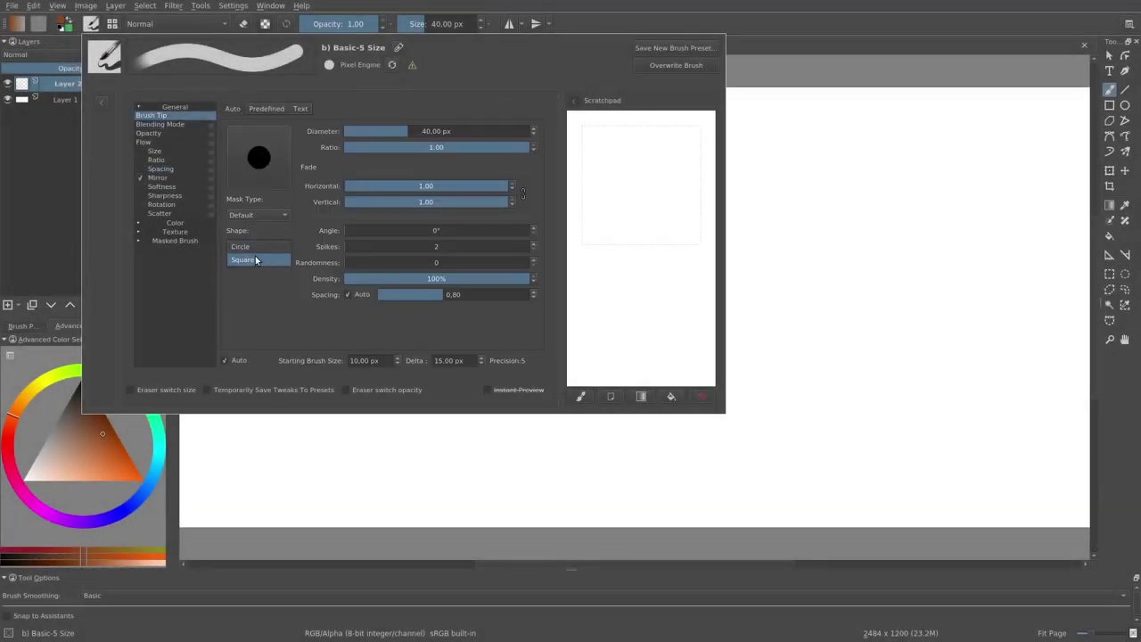
left_click(257, 259)
left_click_drag(417, 147, 389, 148)
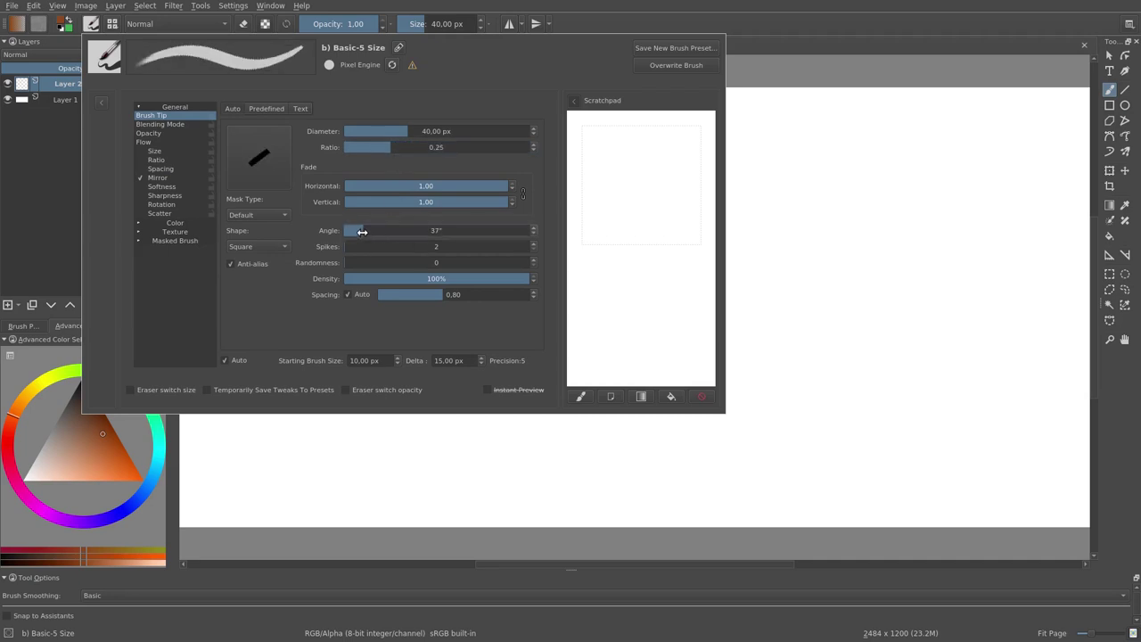
- Enable horizontal mirroring and paint a vertical test stroke on the scratchpad
left_click(157, 178)
left_click(224, 107)
left_click_drag(626, 138, 624, 364)
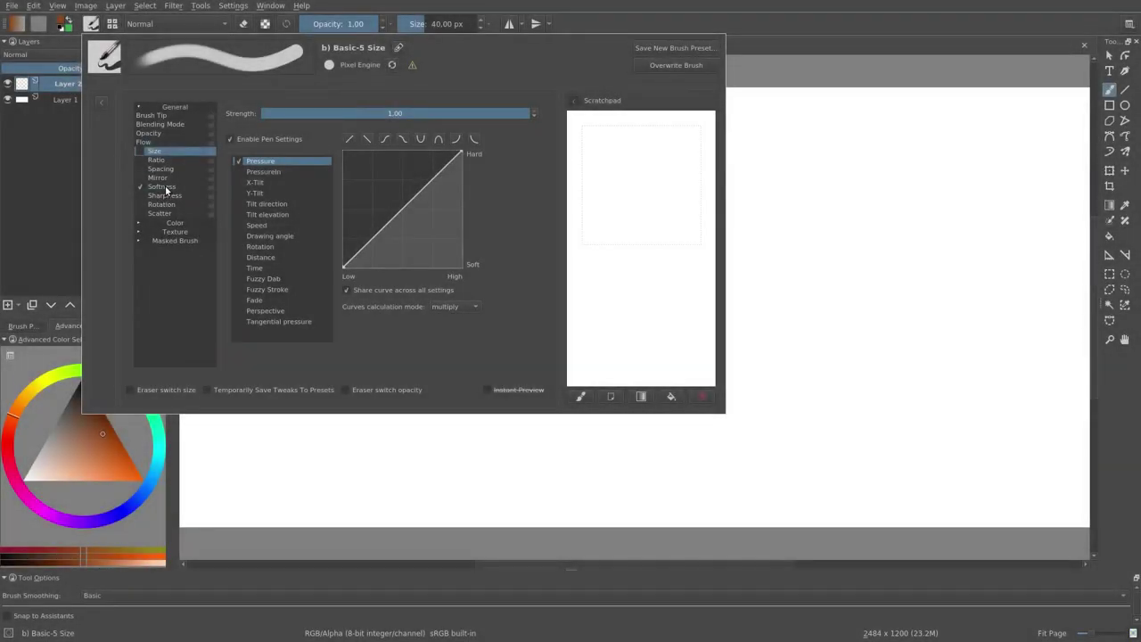
- Show the Softness settings and paint two S-shaped test strokes and a round dab
left_click(163, 187)
mouse_move(638, 150)
left_mouse_down()
mouse_move(619, 201)
mouse_move(612, 243)
left_mouse_up()
left_click(676, 167)
mouse_move(676, 167)
left_mouse_down()
mouse_move(677, 253)
mouse_move(657, 284)
left_mouse_up()
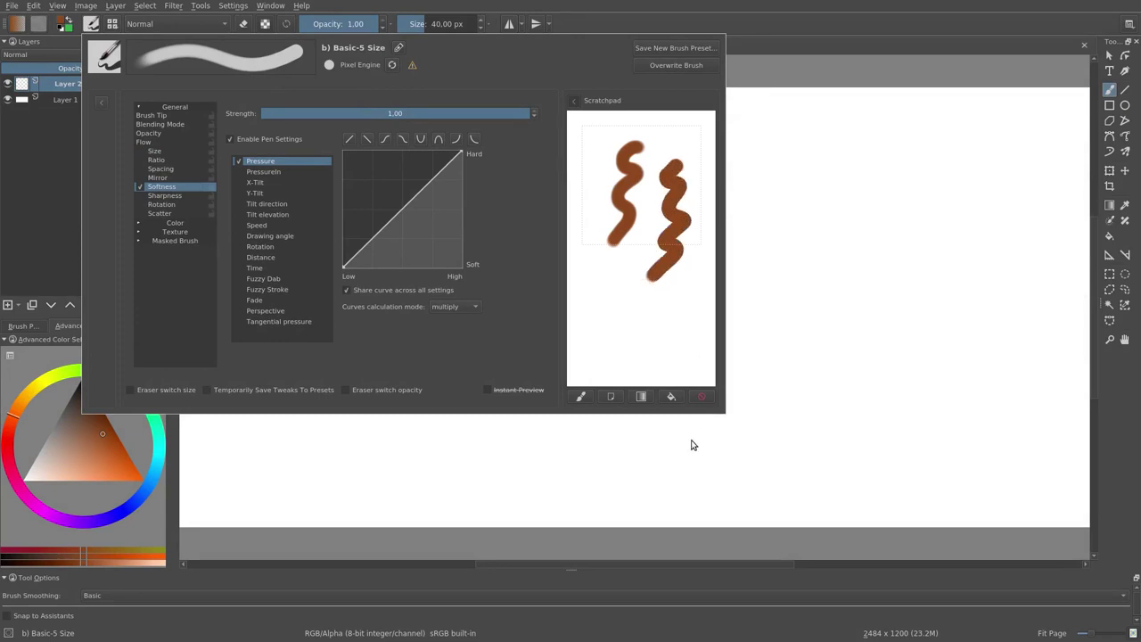
- Enable Sharpness at threshold 40, clear the scratchpad and paint two fresh S-strokes
left_click(140, 195)
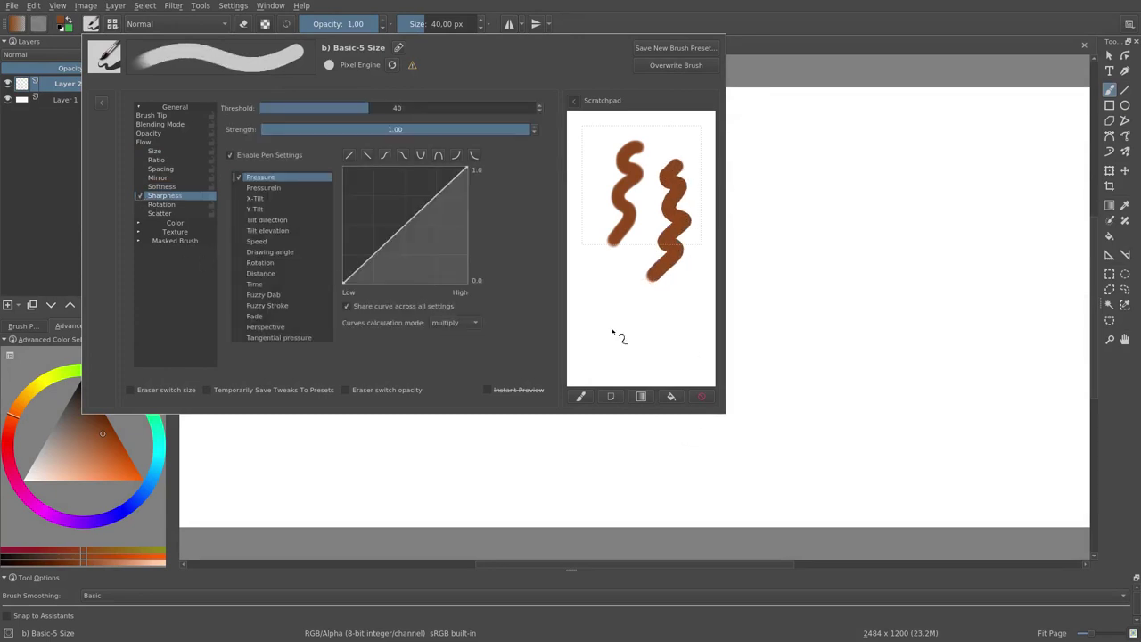
left_click(702, 396)
mouse_move(613, 143)
left_mouse_down()
mouse_move(611, 218)
mouse_move(594, 237)
left_mouse_up()
mouse_move(676, 143)
left_mouse_down()
mouse_move(663, 170)
mouse_move(670, 198)
mouse_move(653, 274)
left_mouse_up()
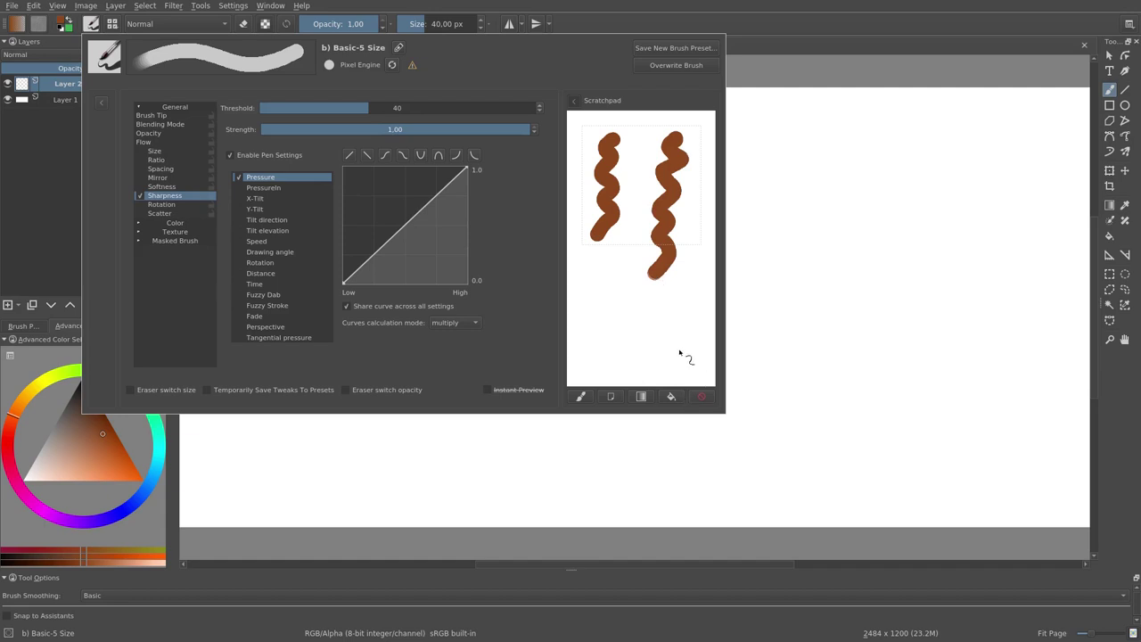
- Swap Sharpness for Rotation, clear the scratchpad and paint a test stroke
left_click(140, 196)
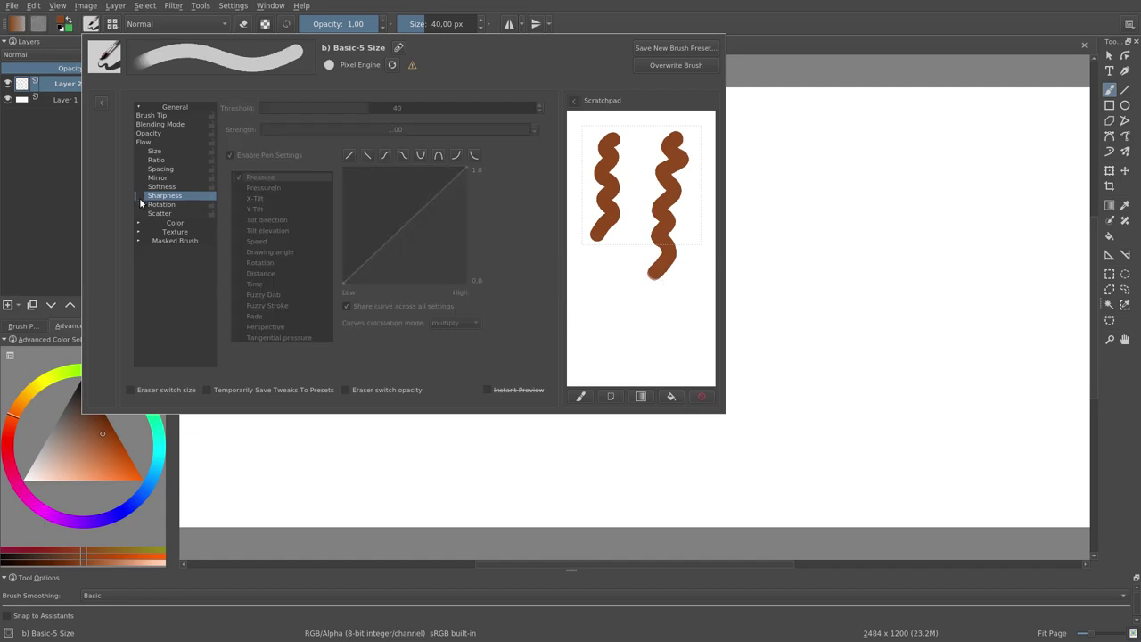
left_click(140, 204)
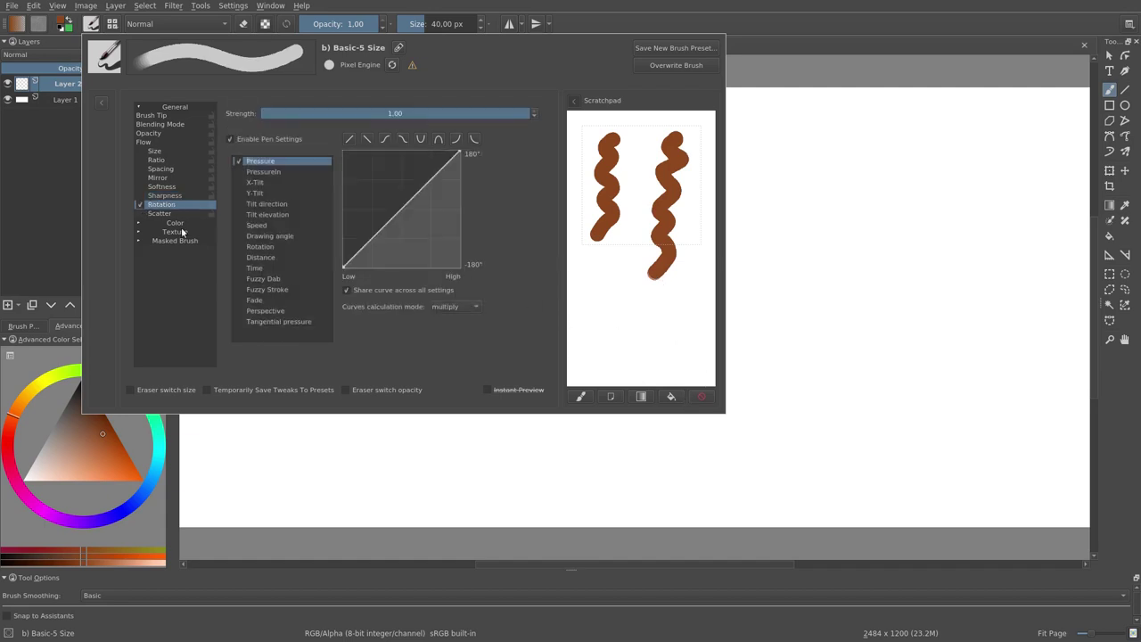
left_click(702, 397)
left_click_drag(611, 139, 601, 189)
- Make the tip a flat square with ratio 0.27 and paint rotating ribbon-like test strokes
left_click(159, 117)
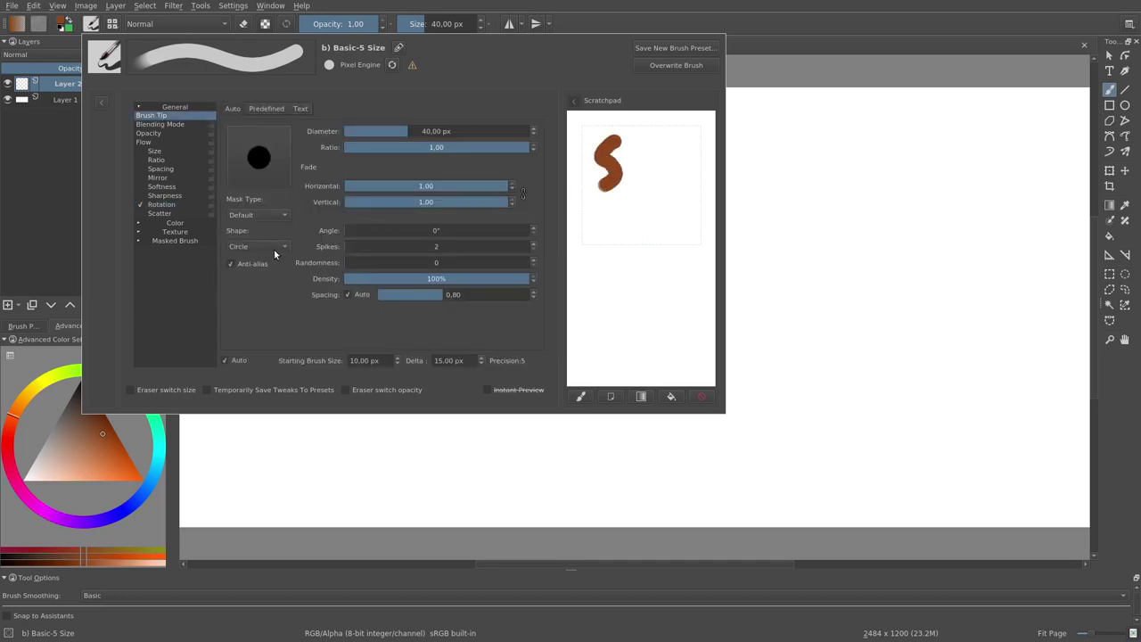
left_click(275, 247)
left_click(277, 259)
mouse_move(416, 186)
left_mouse_down()
mouse_move(395, 187)
mouse_move(513, 186)
left_mouse_up()
left_click_drag(428, 147, 393, 147)
left_click(703, 397)
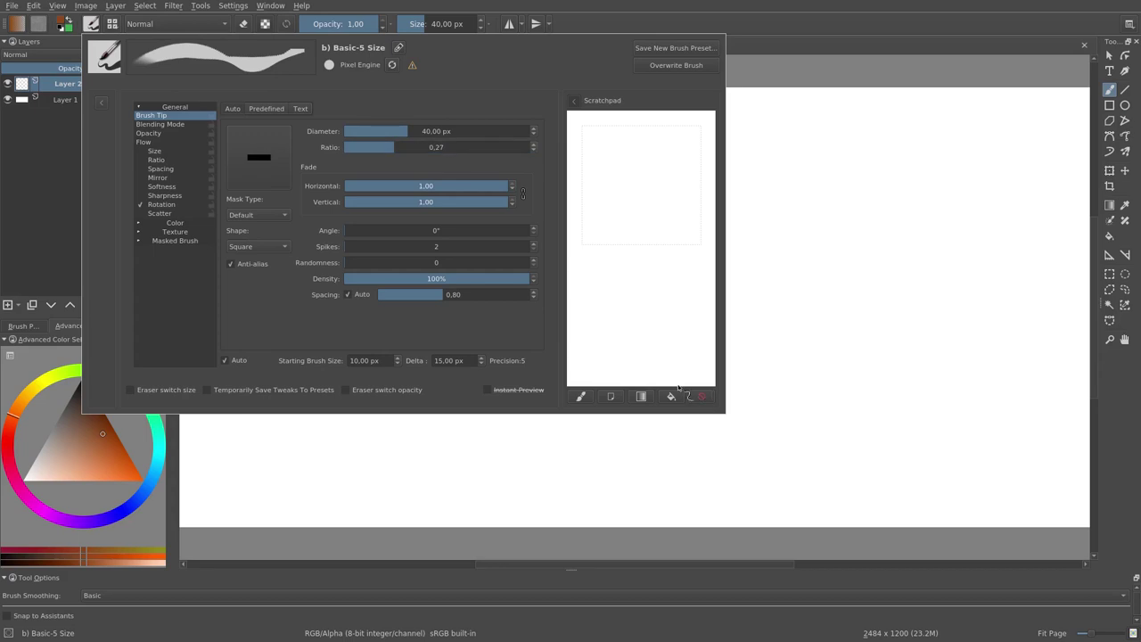
left_click(162, 204)
mouse_move(616, 138)
left_mouse_down()
mouse_move(622, 205)
mouse_move(598, 285)
mouse_move(628, 365)
mouse_move(655, 299)
mouse_move(663, 183)
left_mouse_up()
left_click_drag(664, 120, 667, 157)
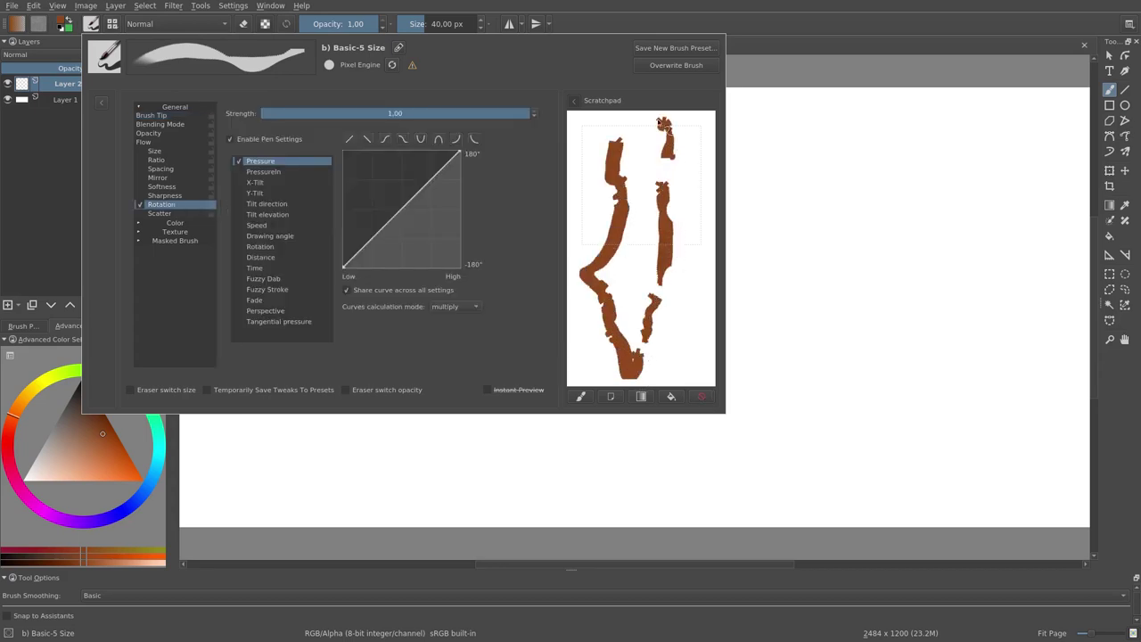
- Enable Scatter at strength 5.00 and test it with light and heavy pen pressure
left_click(159, 213)
left_click(140, 213)
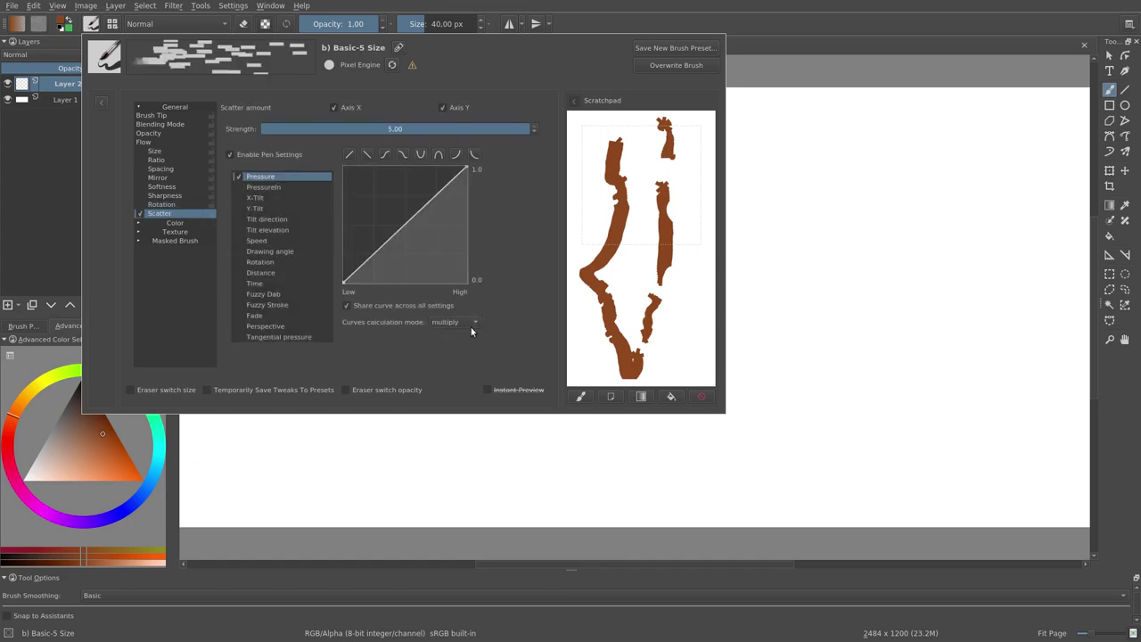
left_click(703, 397)
left_click_drag(611, 134, 638, 178)
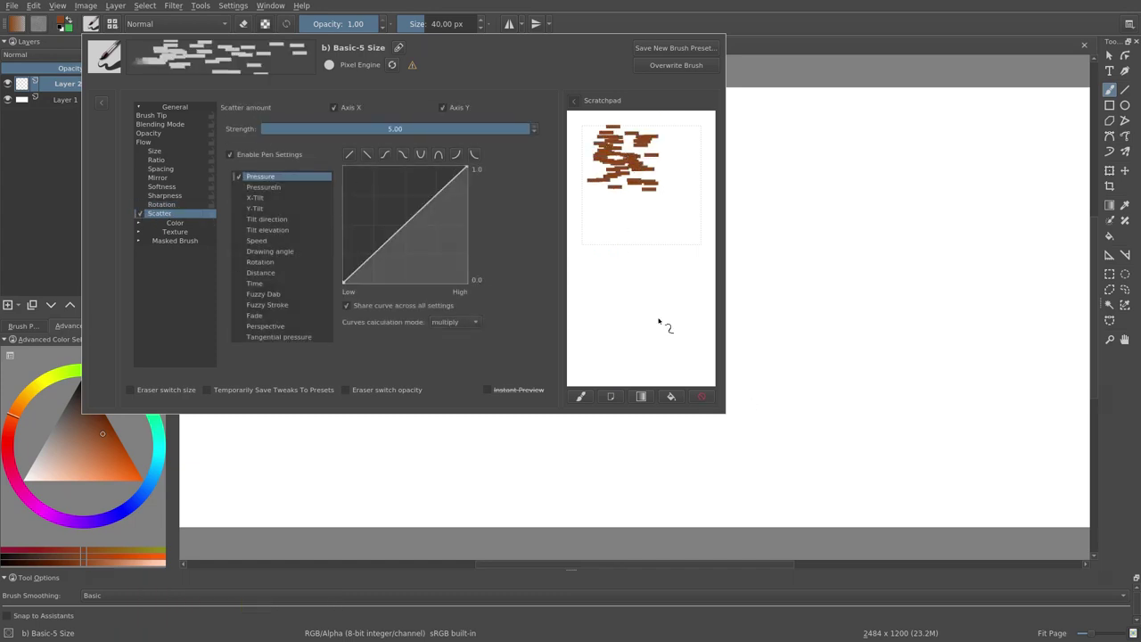
mouse_move(666, 326)
left_mouse_down()
mouse_move(642, 339)
mouse_move(651, 352)
left_mouse_up()
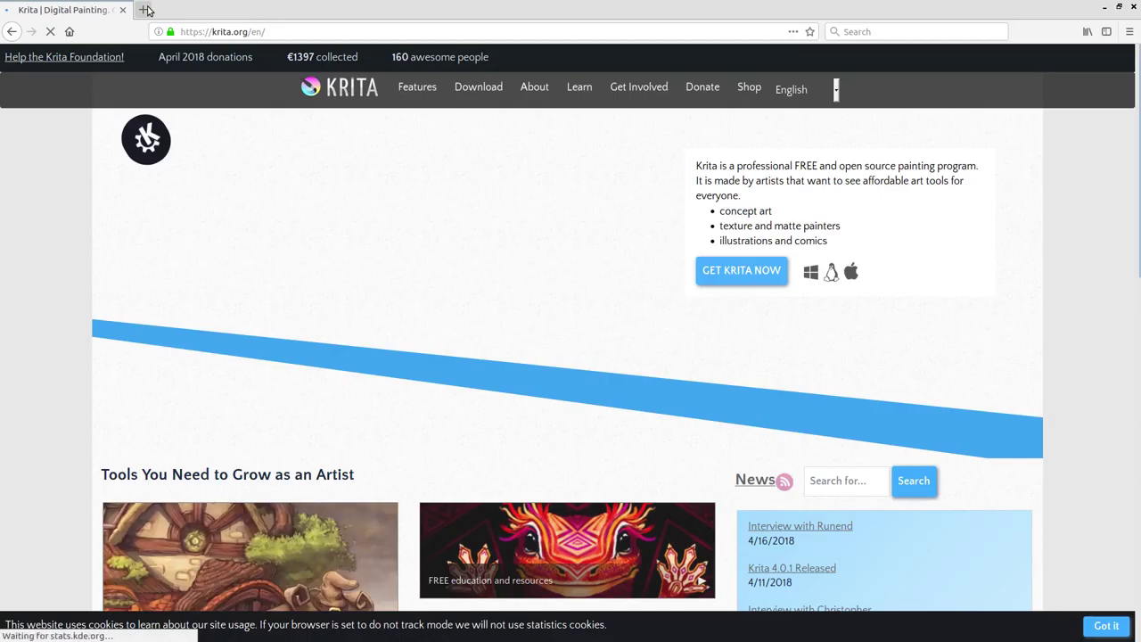
- Go fullscreen and browse the documentation from Learn through Brushes to the Brush Settings category
key("F11")
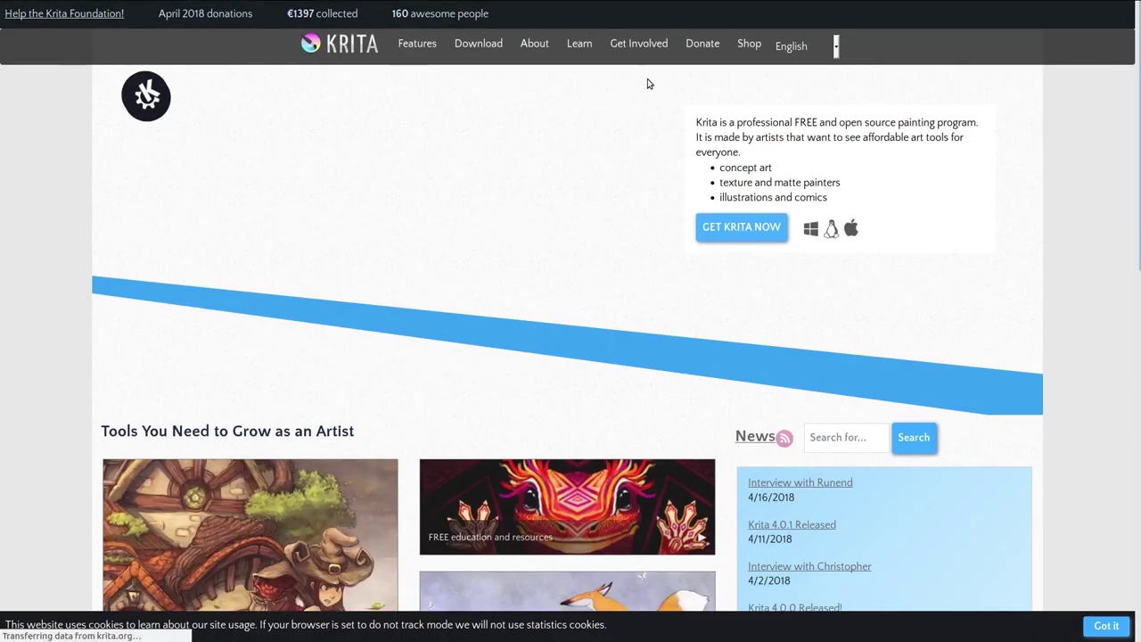
left_click(586, 46)
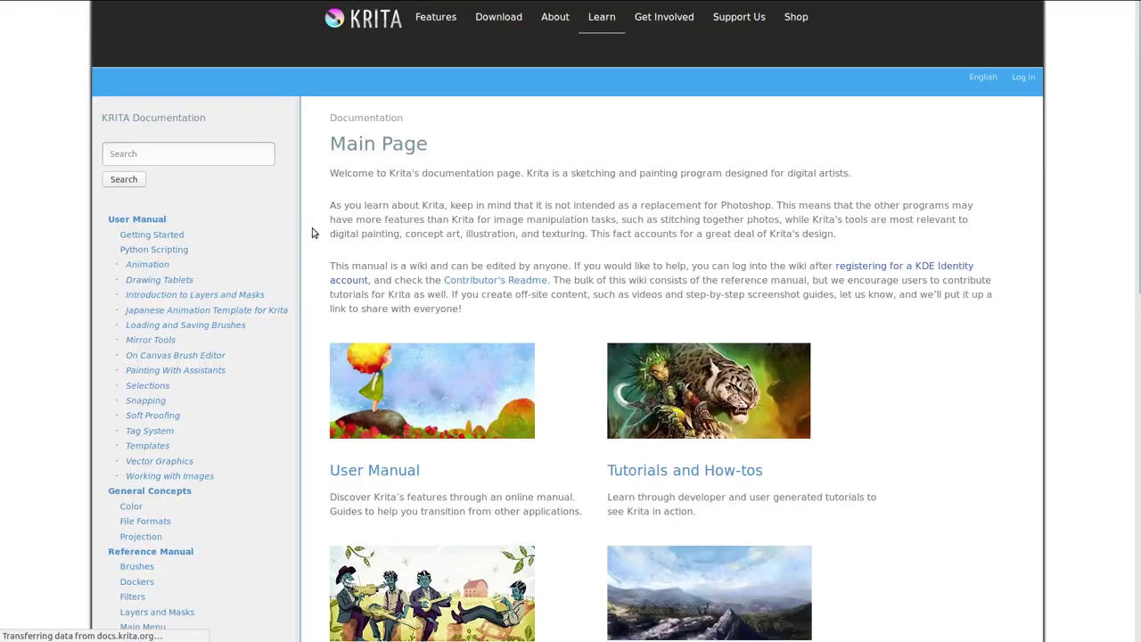
scroll(141, 481, "down", 1)
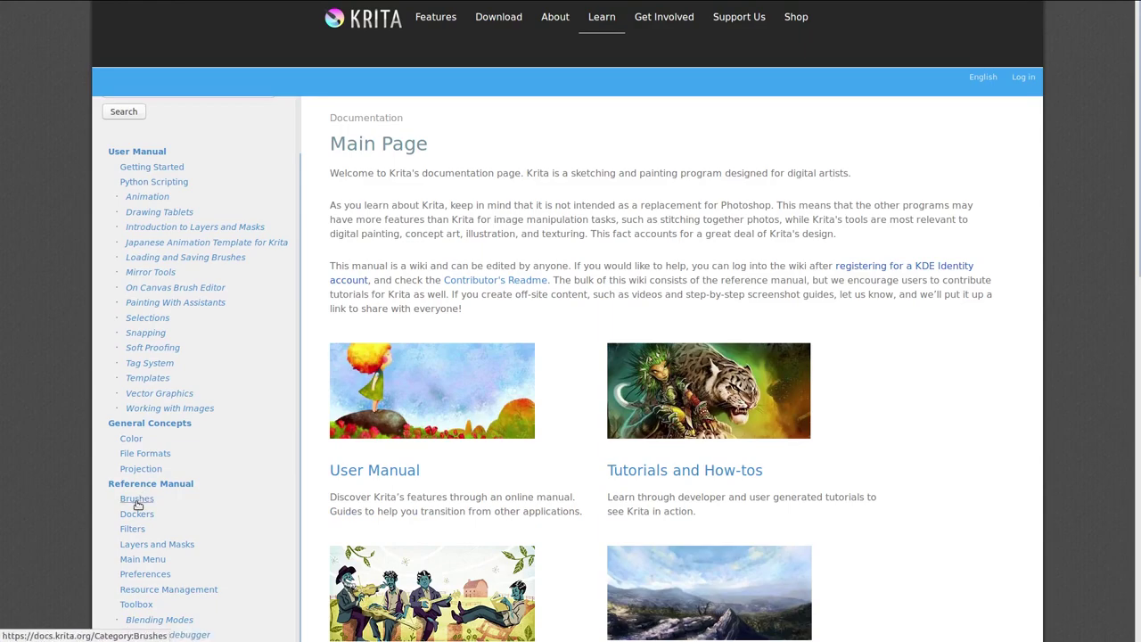
left_click(138, 501)
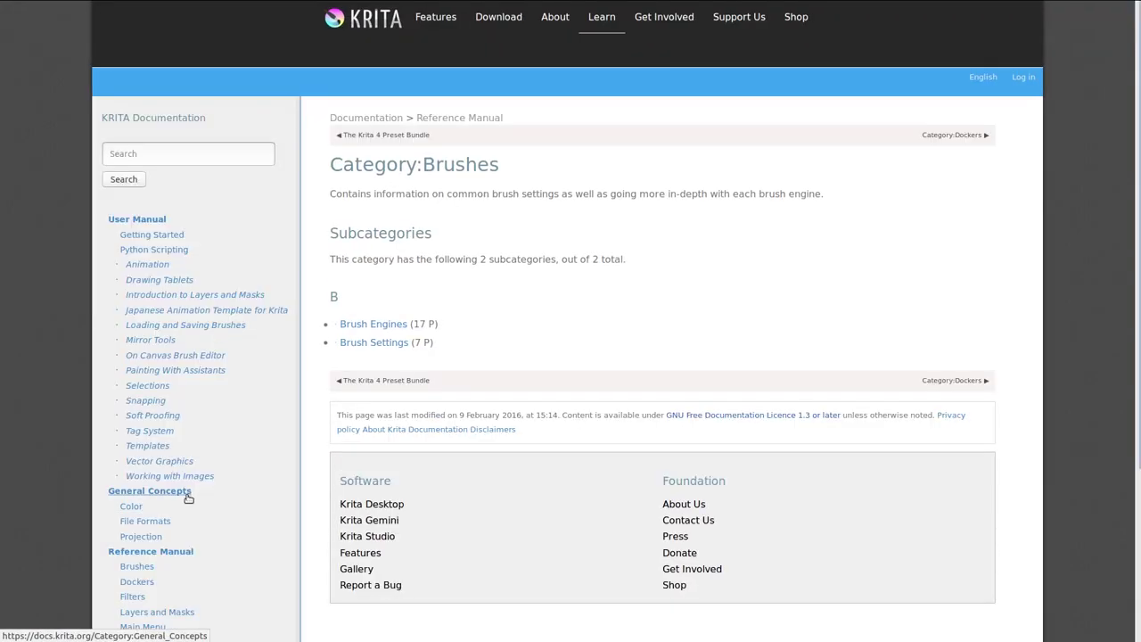
scroll(157, 458, "down", 3)
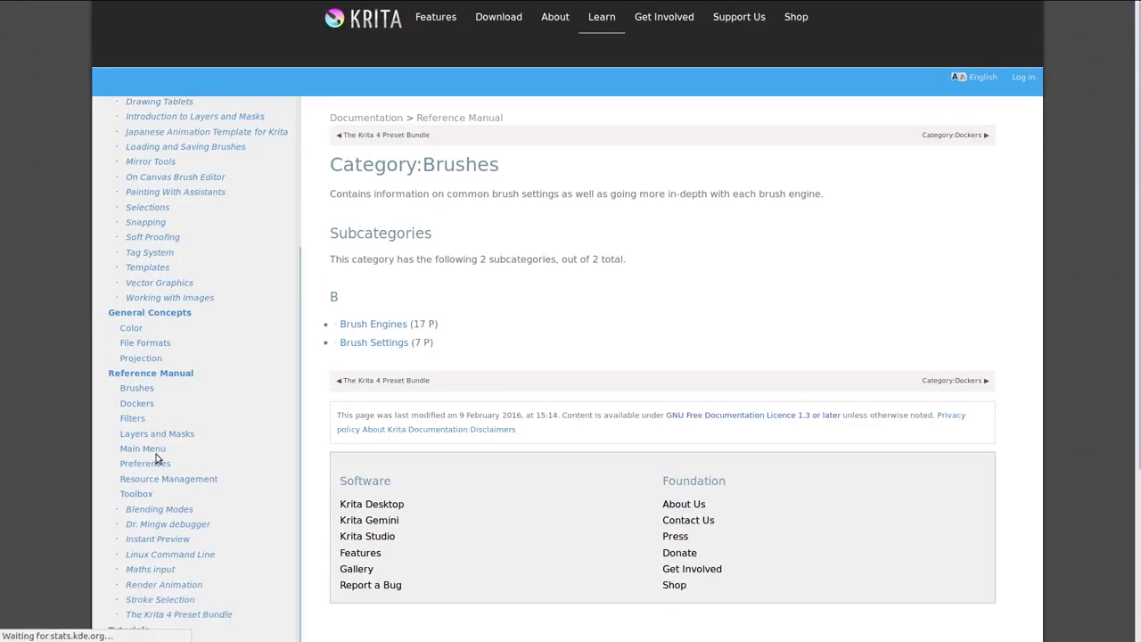
scroll(157, 458, "down", 3)
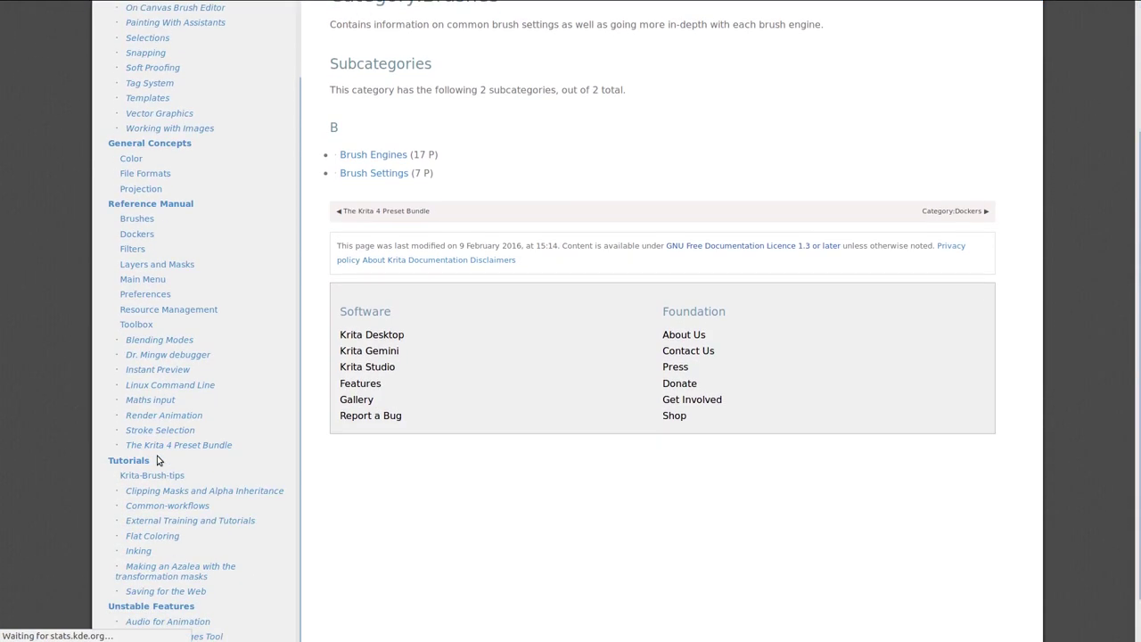
left_click(390, 174)
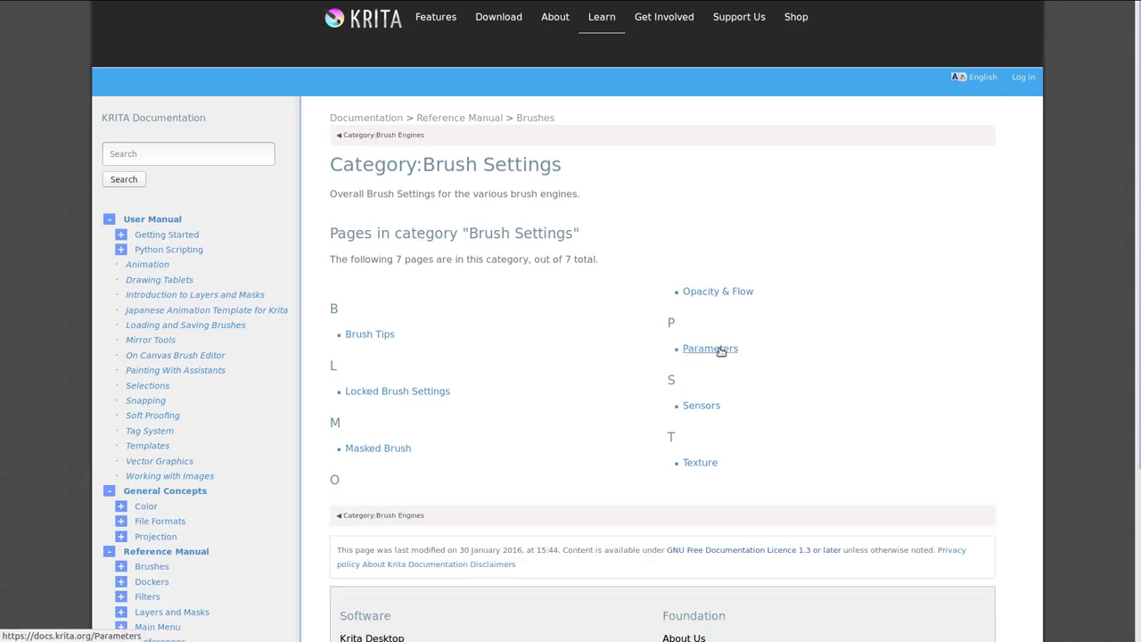
- View the Parameters page, return to Brush Settings, and open the Sensors page
left_click(719, 350)
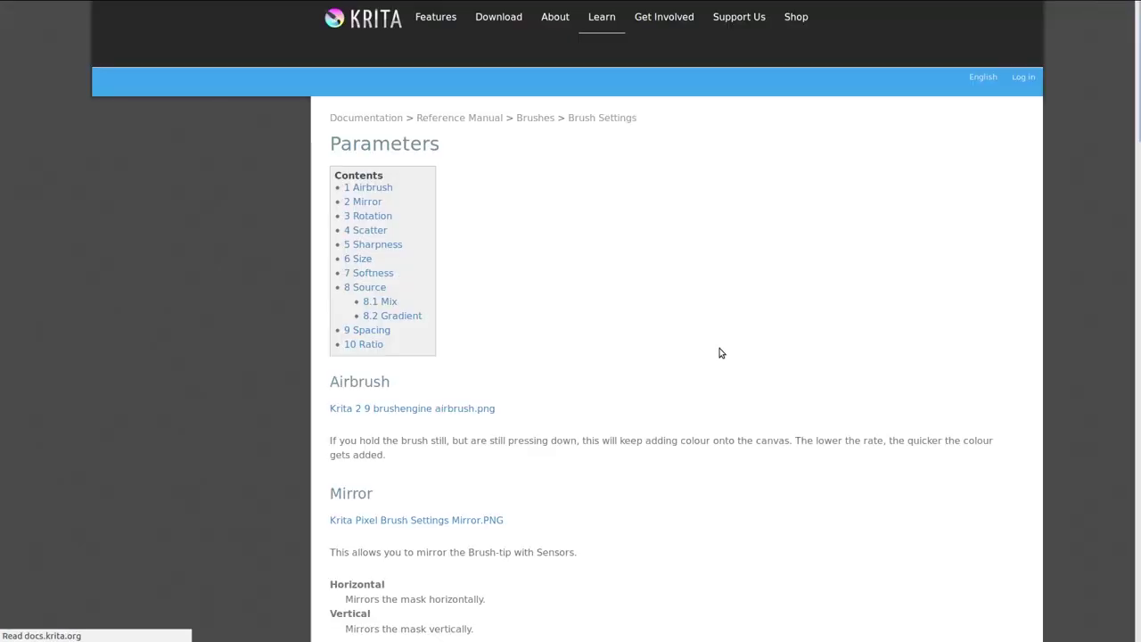
mouse_move(18, 18)
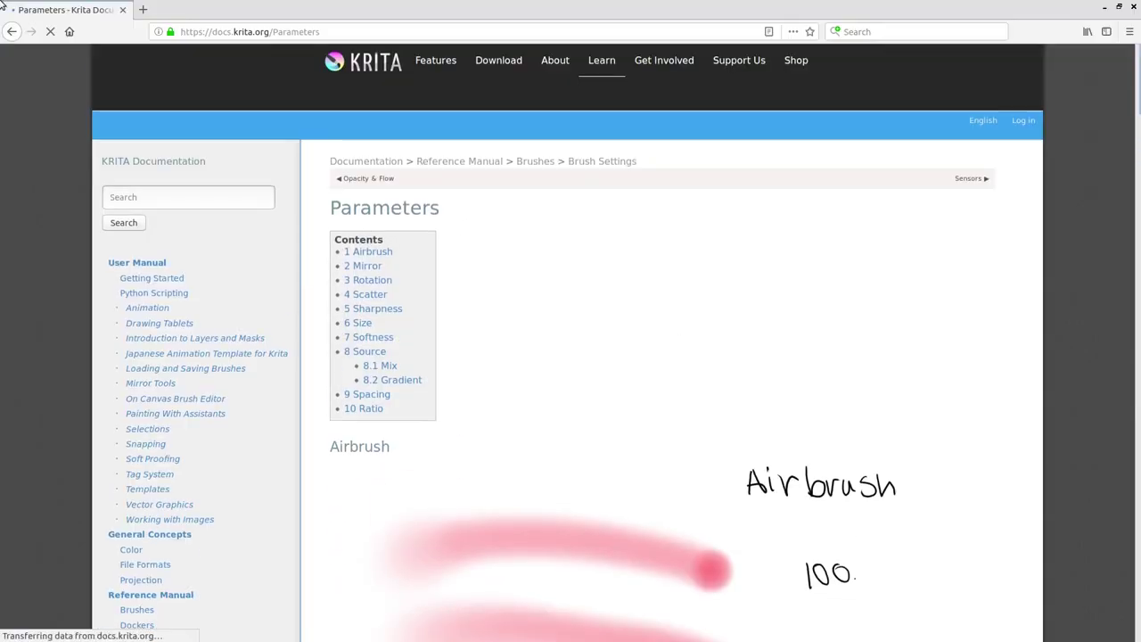
left_click(14, 33)
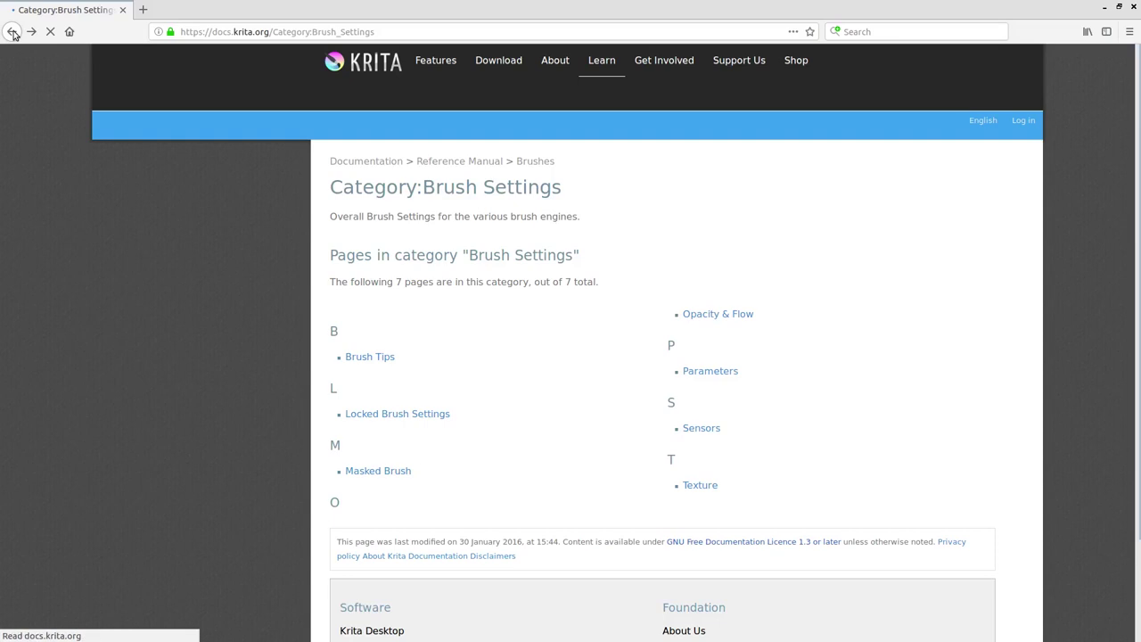
left_click(708, 408)
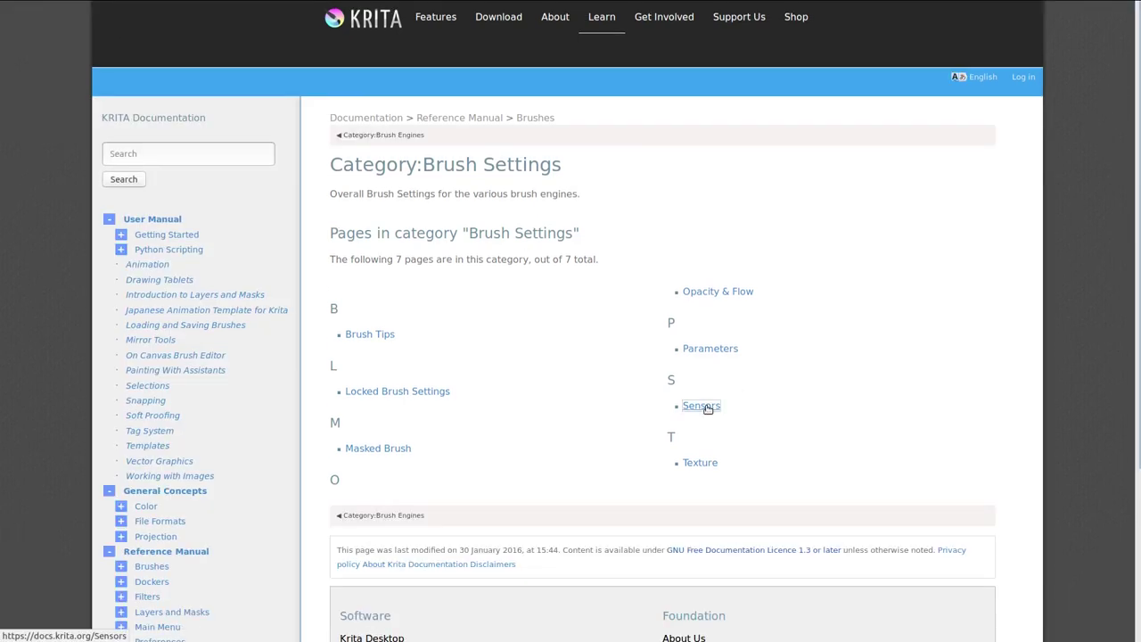